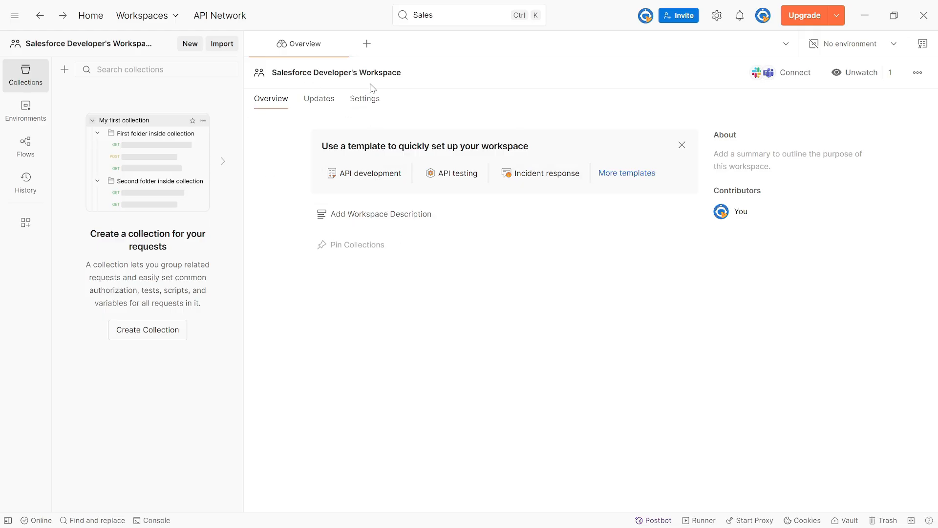
{"action": "left_click", "coordinate": [438, 17]}
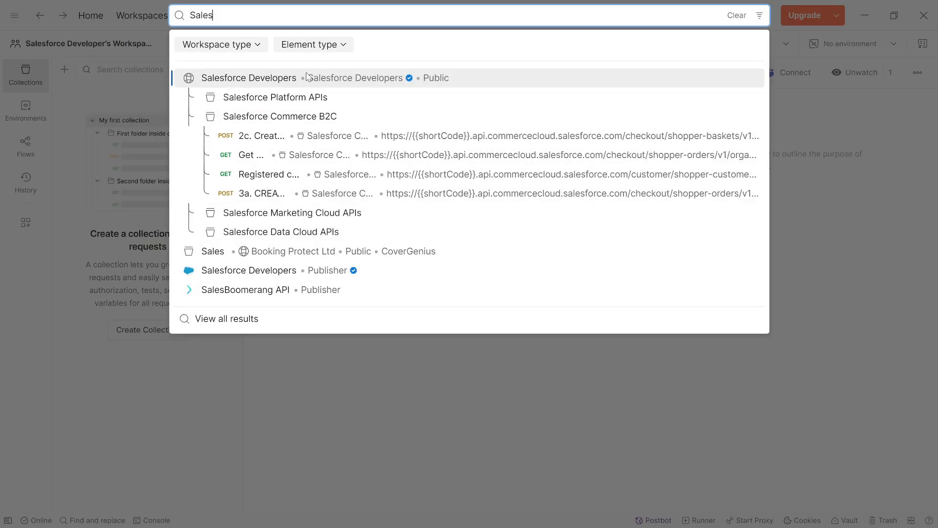
{"action": "key", "text": "BackSpace"}
{"action": "key", "text": "BackSpace"}
{"action": "key", "text": "BackSpace"}
{"action": "key", "text": "BackSpace"}
{"action": "key", "text": "BackSpace"}
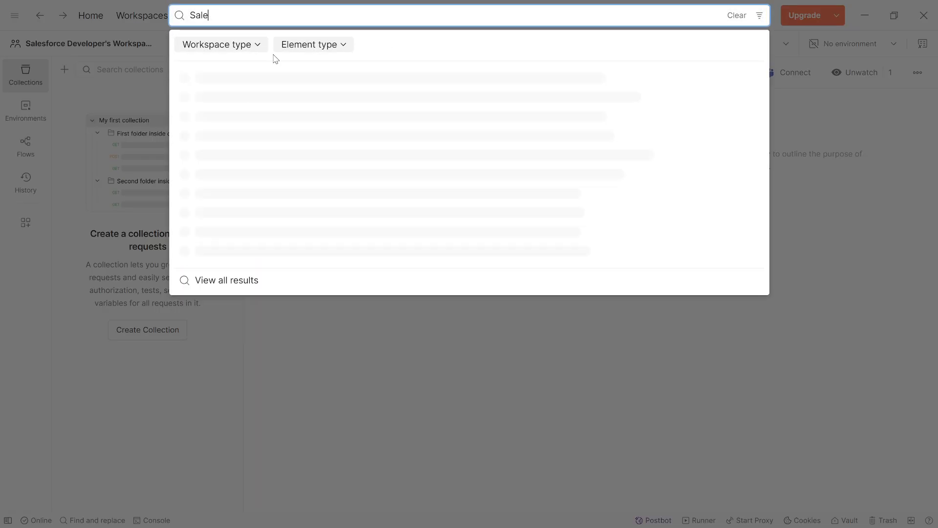
{"action": "key", "text": "Escape"}
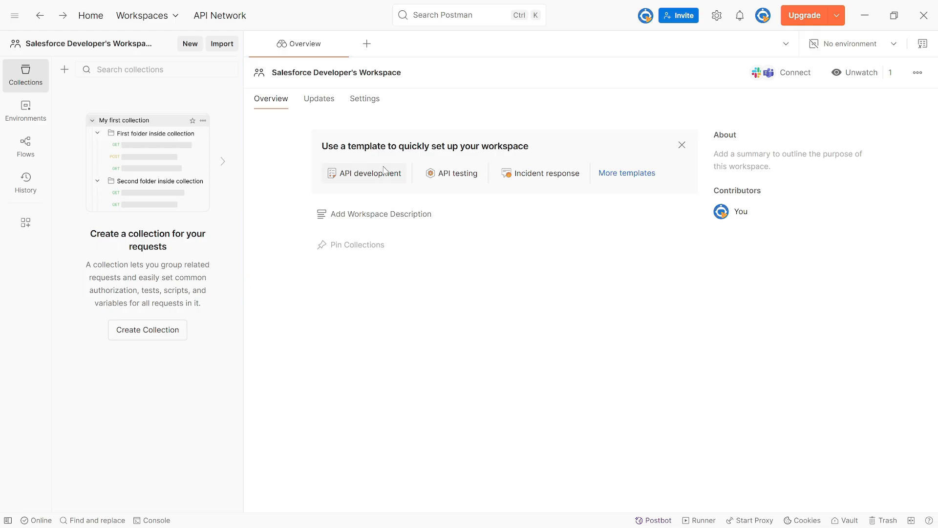
Search Postman for "Salesforce" and open the public Salesforce Developers workspace
{"action": "left_click", "coordinate": [423, 15]}
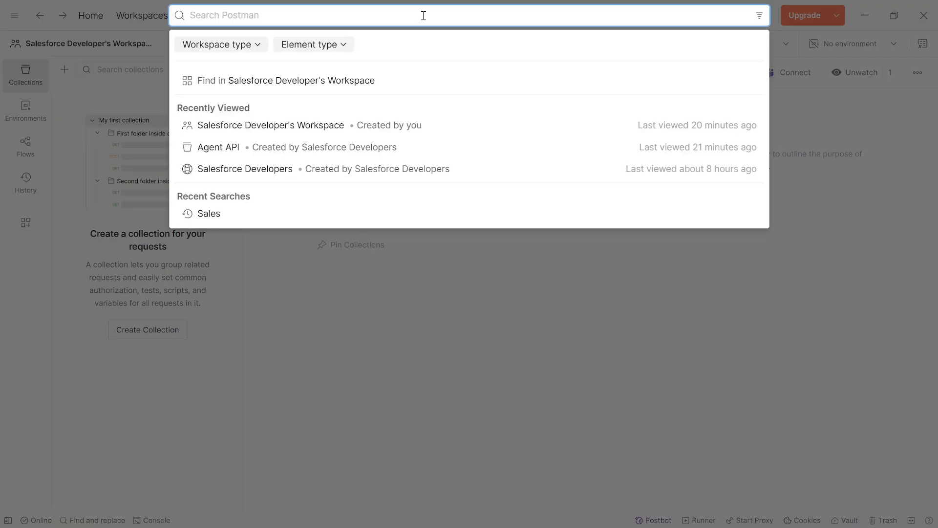
{"action": "type", "text": "Salesforce"}
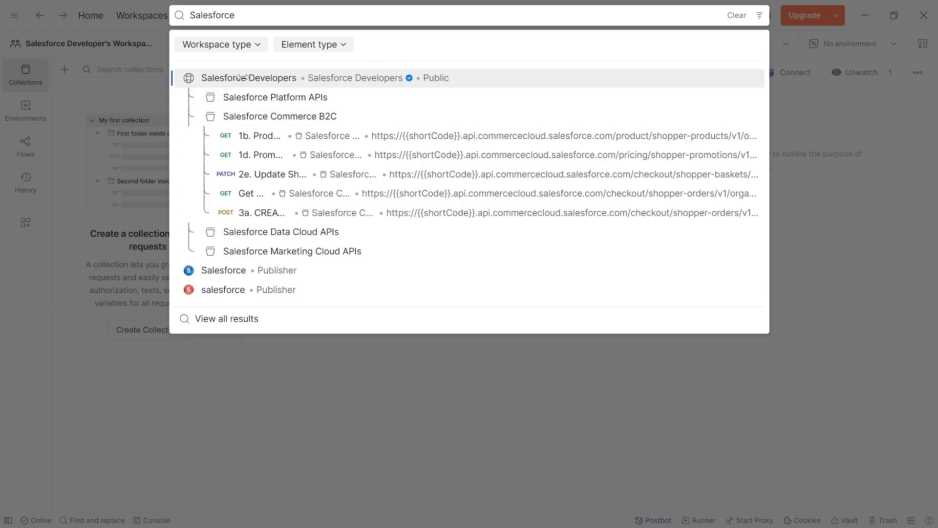
{"action": "left_click", "coordinate": [244, 82]}
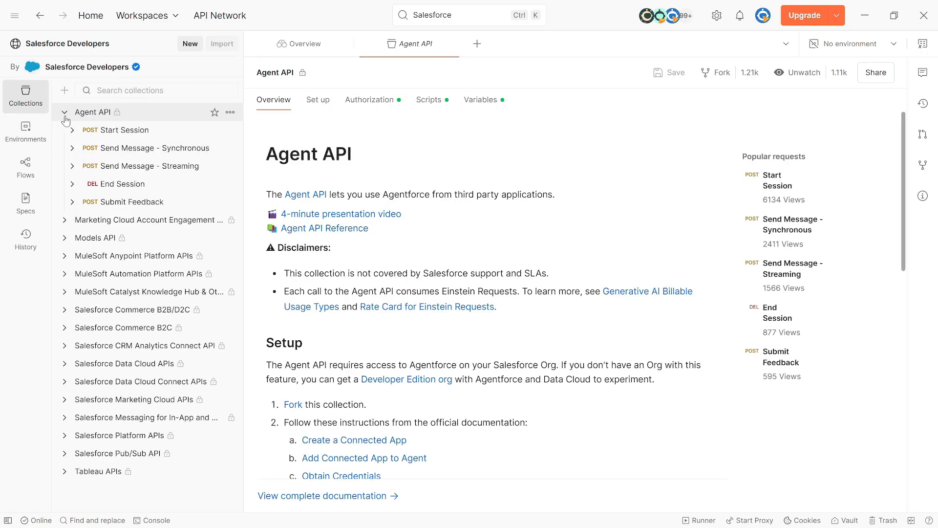
Look through the API folders inside the Salesforce Platform APIs collection
{"action": "left_click", "coordinate": [64, 113]}
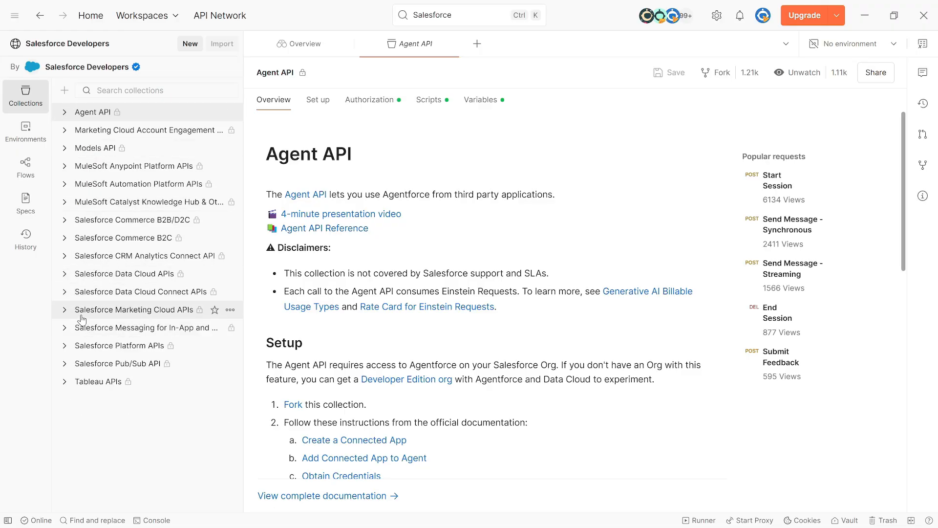
{"action": "left_click", "coordinate": [64, 345]}
{"action": "scroll", "coordinate": [98, 303], "scroll_direction": "down", "scroll_amount": 4}
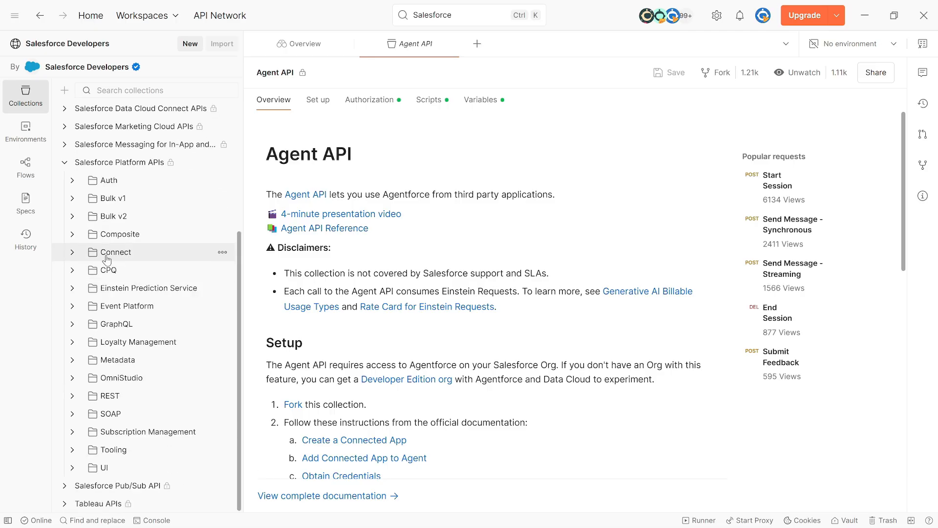
{"action": "scroll", "coordinate": [108, 262], "scroll_direction": "up", "scroll_amount": 3}
{"action": "scroll", "coordinate": [122, 234], "scroll_direction": "down", "scroll_amount": 3}
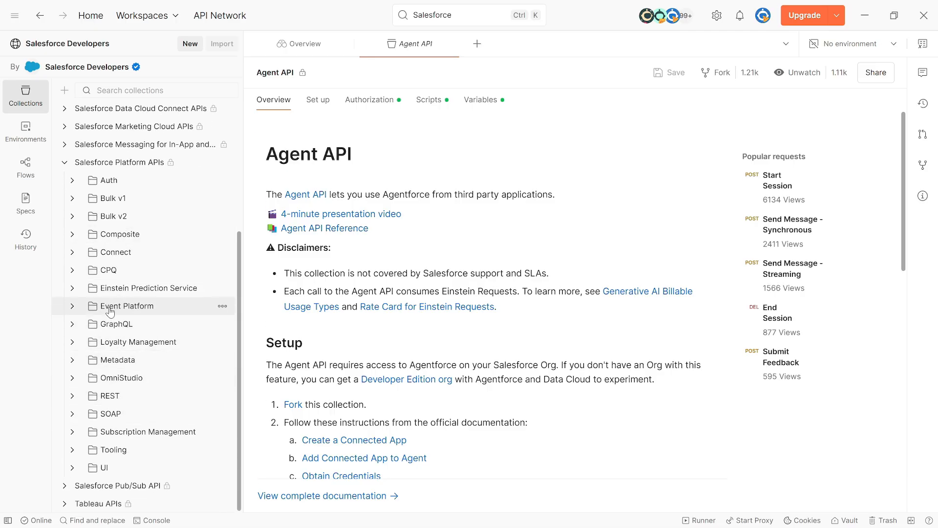
{"action": "scroll", "coordinate": [110, 306], "scroll_direction": "up", "scroll_amount": 3}
{"action": "left_click", "coordinate": [64, 295]}
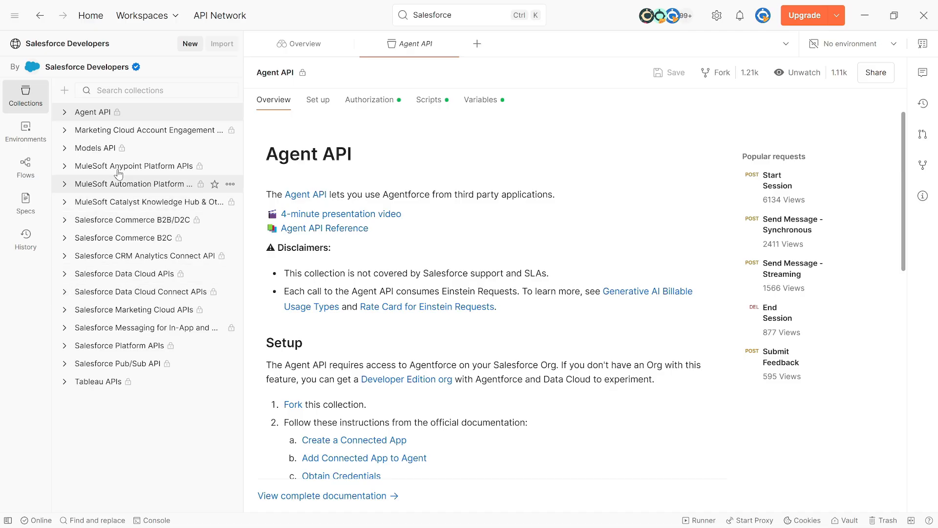
Fork the Agent API collection into Salesforce Developer's Workspace with the label "Salesforce Developer's fork", watching the original collection
{"action": "left_click", "coordinate": [64, 113]}
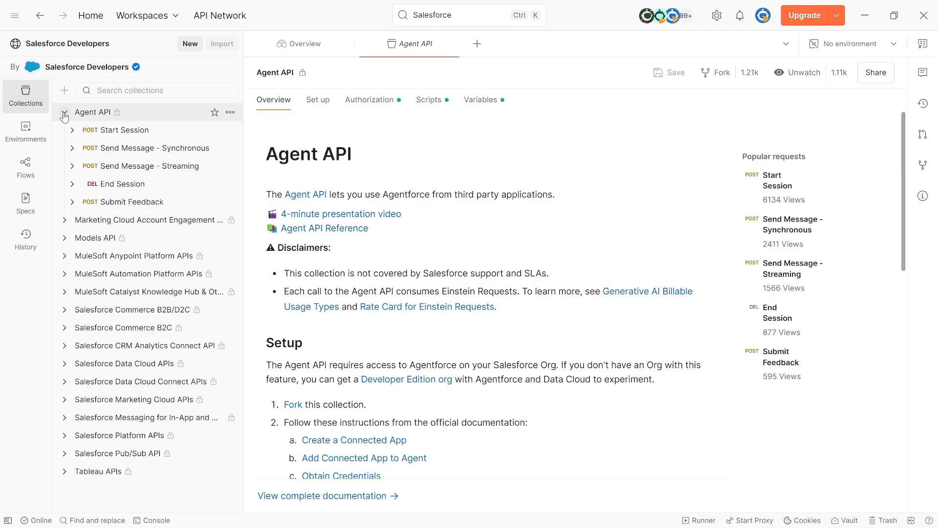
{"action": "left_click", "coordinate": [89, 116]}
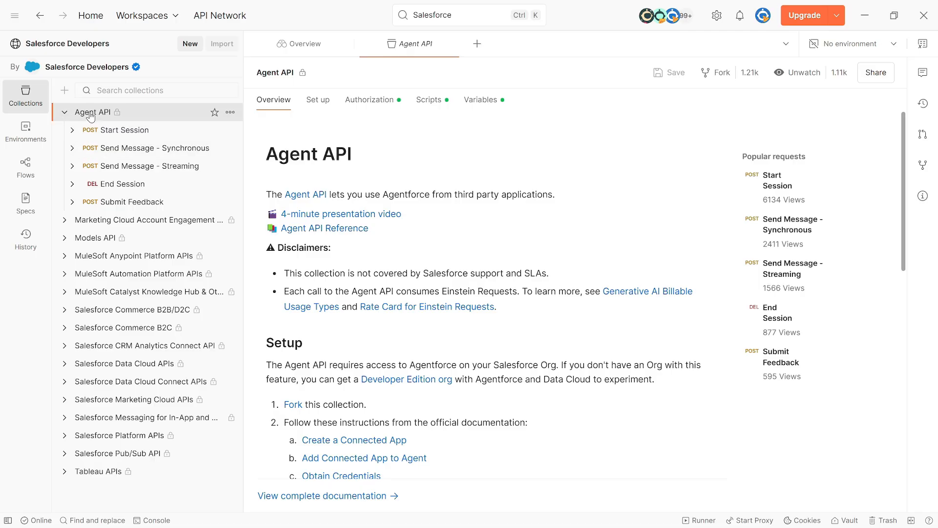
{"action": "left_click", "coordinate": [717, 77]}
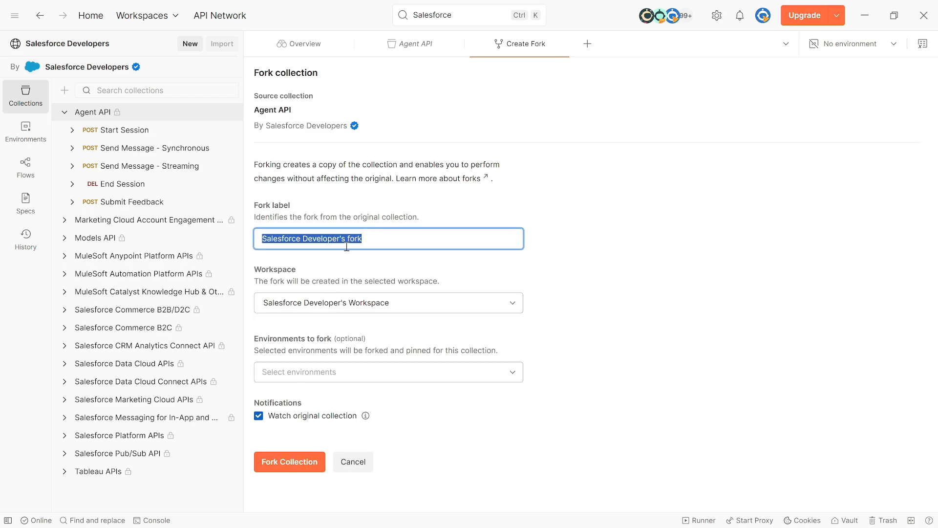
{"action": "left_click", "coordinate": [285, 461]}
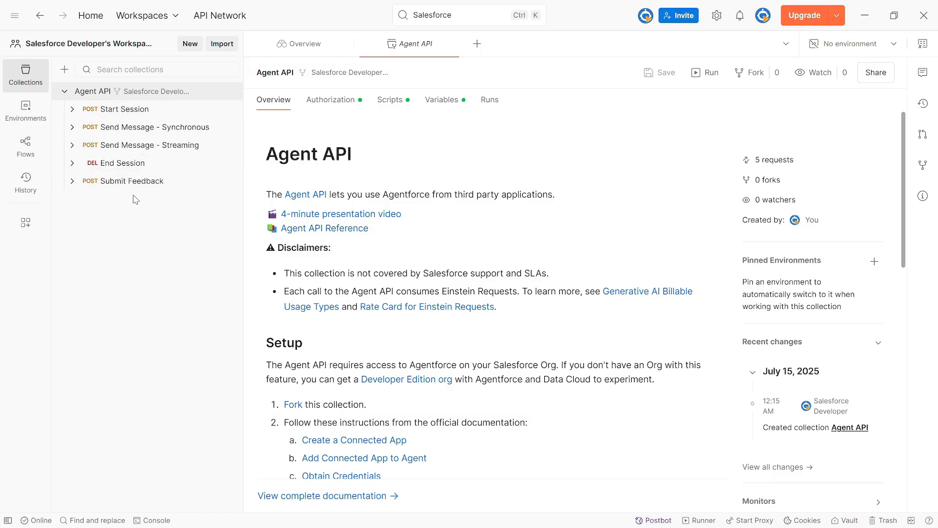
View the Start Session request, and open the forked Agent API collection's variables to review the sfApiHost entry
{"action": "left_click", "coordinate": [115, 115]}
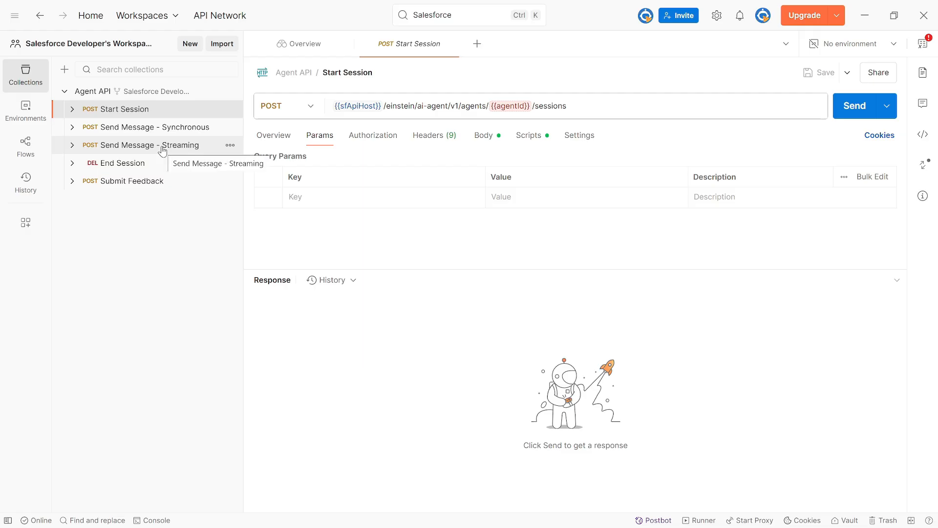
{"action": "left_click", "coordinate": [87, 92]}
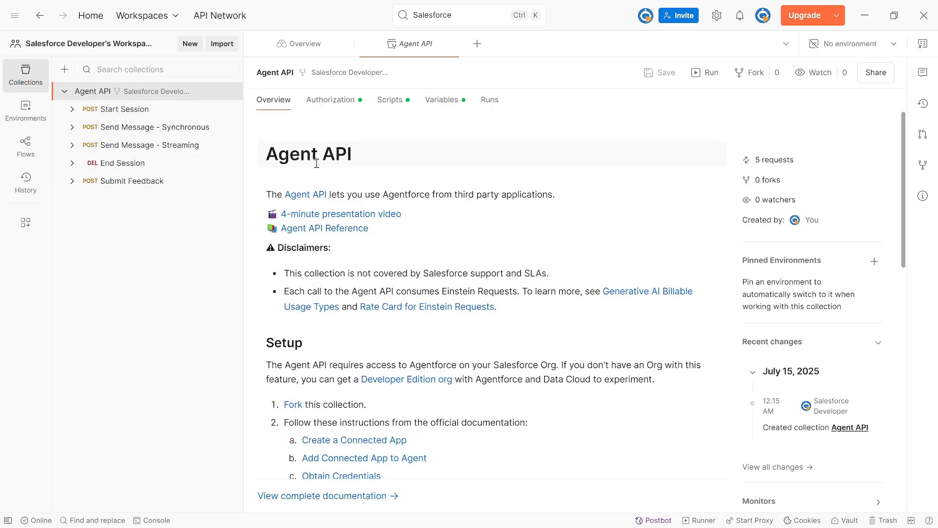
{"action": "left_click", "coordinate": [437, 104]}
{"action": "left_click", "coordinate": [329, 211]}
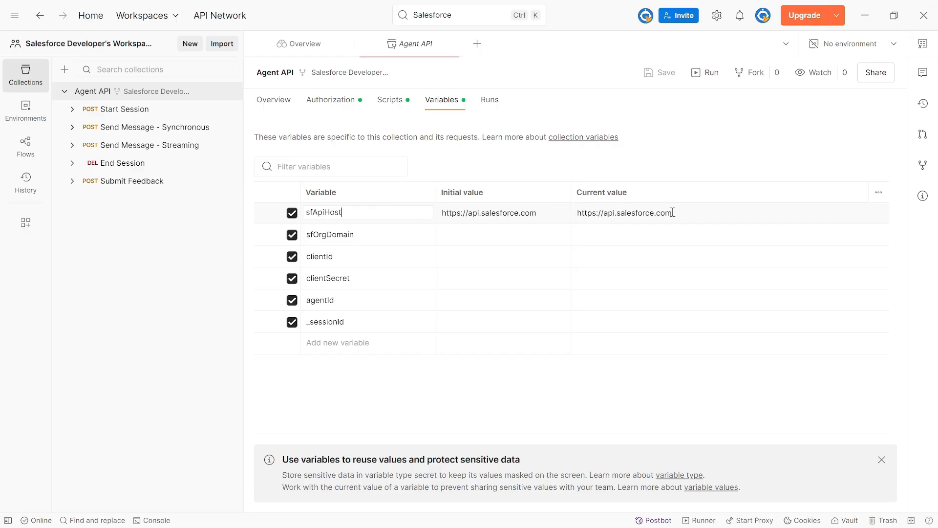
{"action": "left_click", "coordinate": [580, 212]}
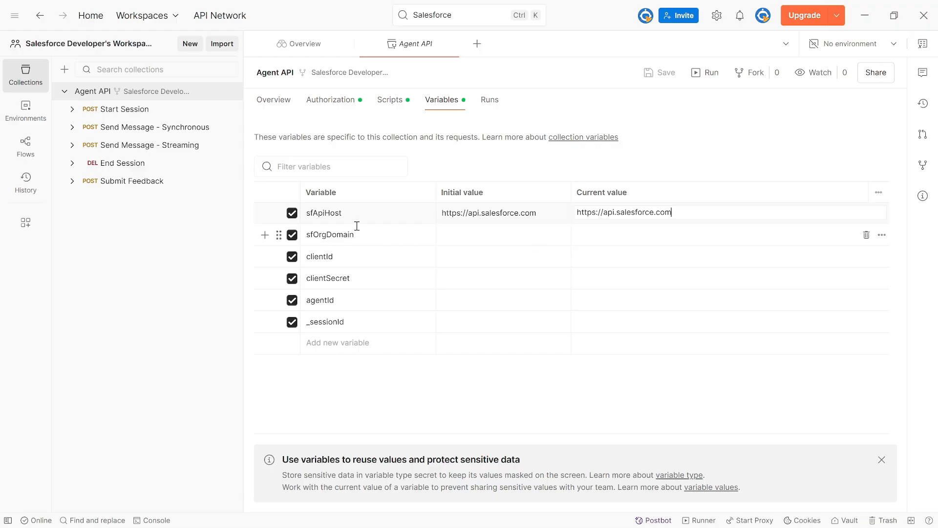
{"action": "key", "text": "Escape"}
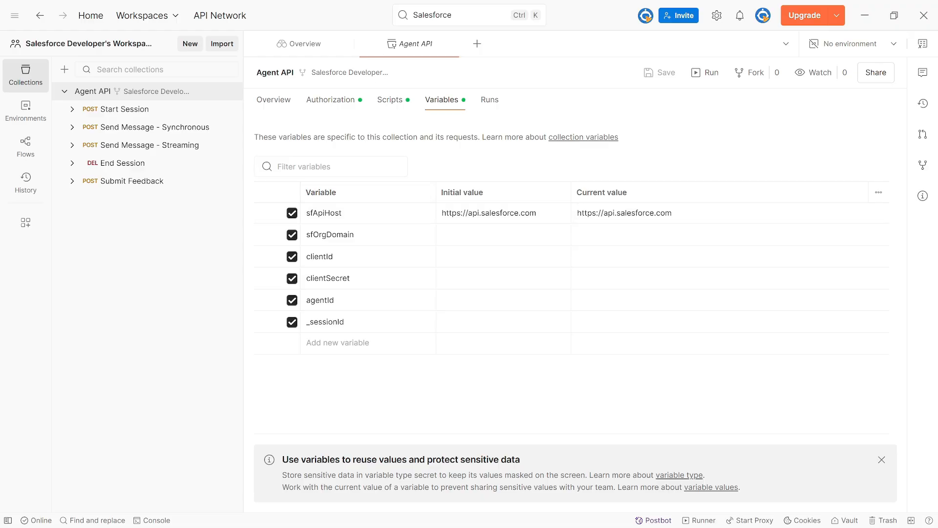
{"action": "left_click", "coordinate": [600, 238]}
{"action": "type", "text": "https://orgfarm-cb274d6ea2-dev-ed.develop.my.salesforce.com"}
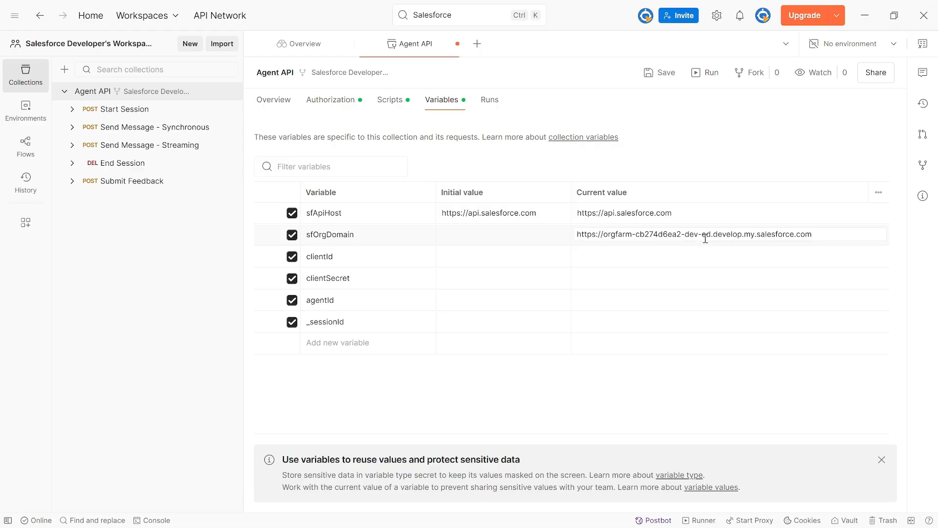
{"action": "left_click_drag", "start_coordinate": [743, 234], "coordinate": [812, 233]}
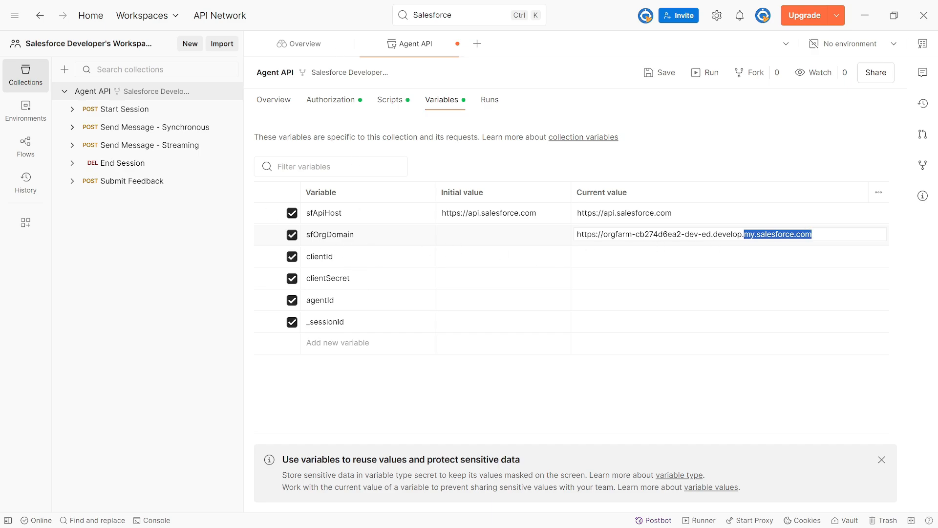
{"action": "key", "text": "Escape"}
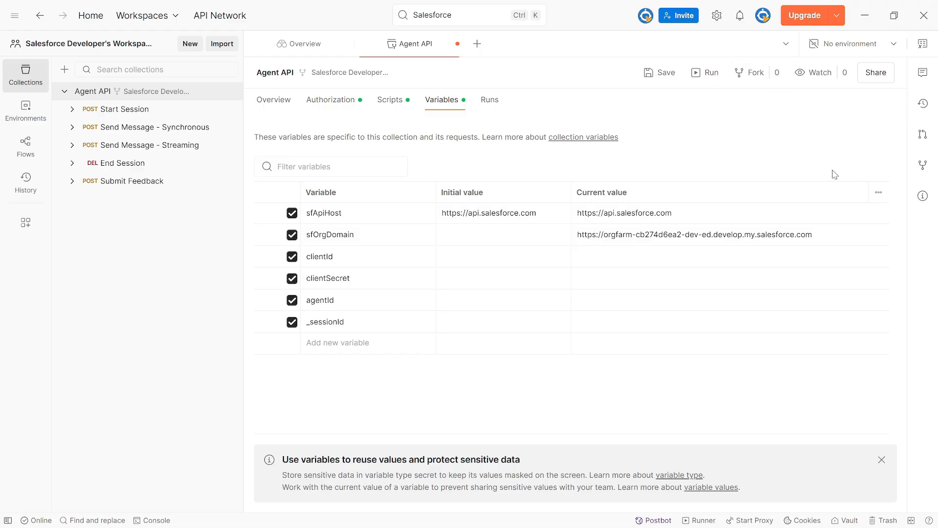
Paste the connected app's client ID and client secret as the current values of the clientId and clientSecret variables
{"action": "left_click", "coordinate": [605, 255]}
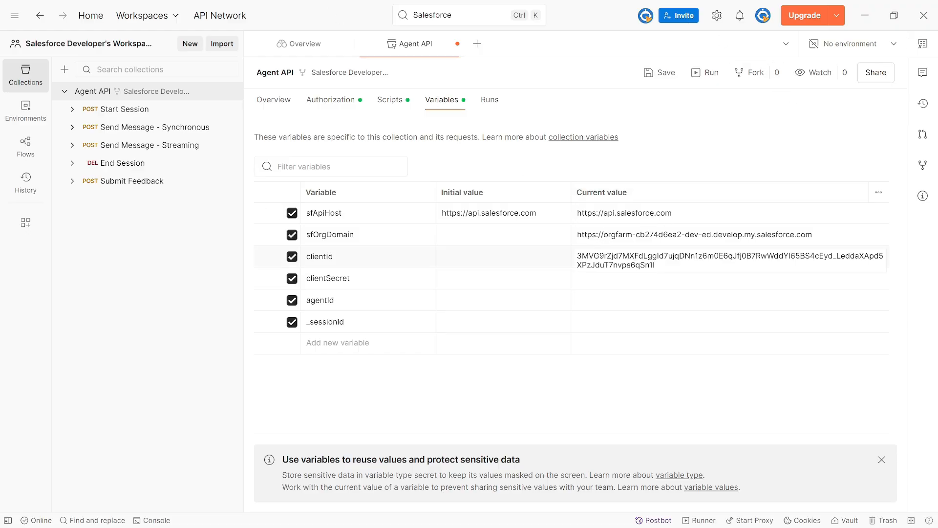
{"action": "key", "text": "Escape"}
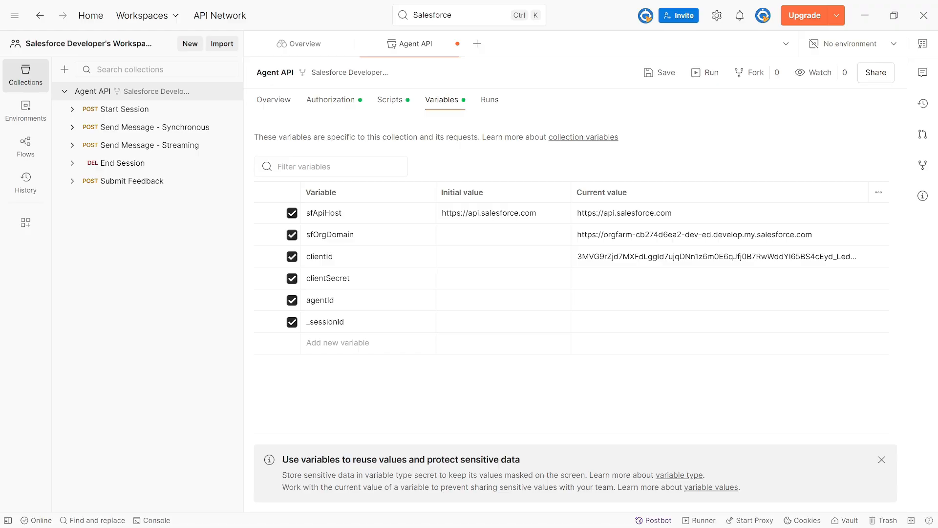
{"action": "left_click", "coordinate": [613, 274]}
{"action": "key", "text": "ctrl+v"}
{"action": "key", "text": "Tab"}
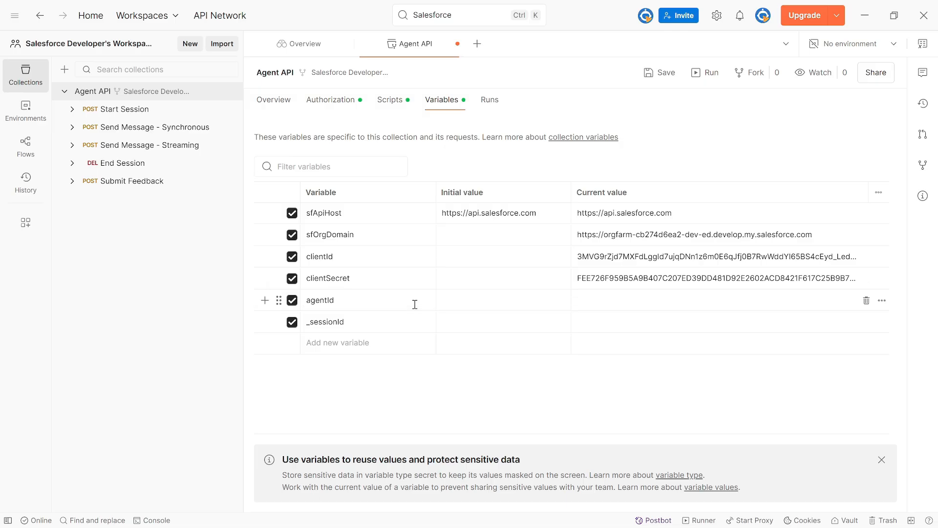
Switch to Chrome, find Agentforce Agents in Salesforce Setup by searching for "Agent", and open the Headless Agent details
{"action": "key", "text": "alt+Tab"}
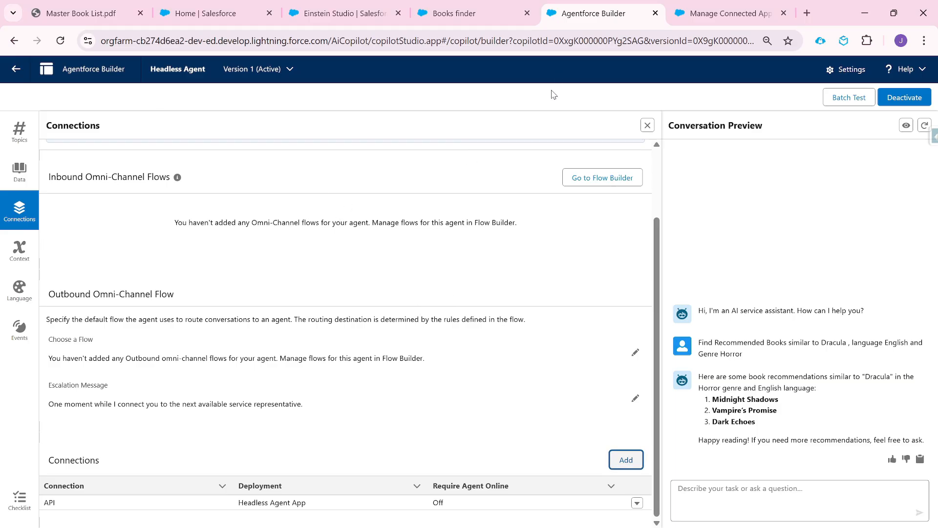
{"action": "left_click_drag", "start_coordinate": [555, 40], "coordinate": [647, 41]}
{"action": "left_click", "coordinate": [468, 14]}
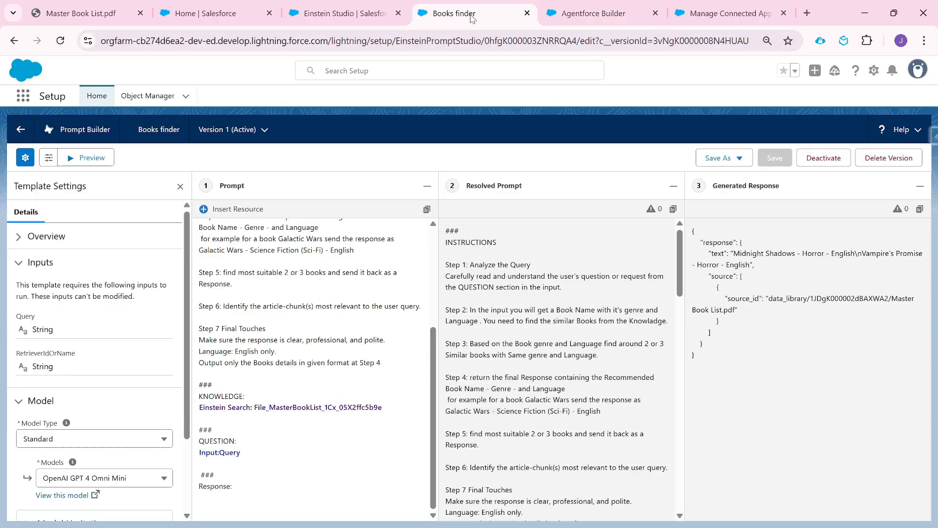
{"action": "left_click", "coordinate": [96, 97]}
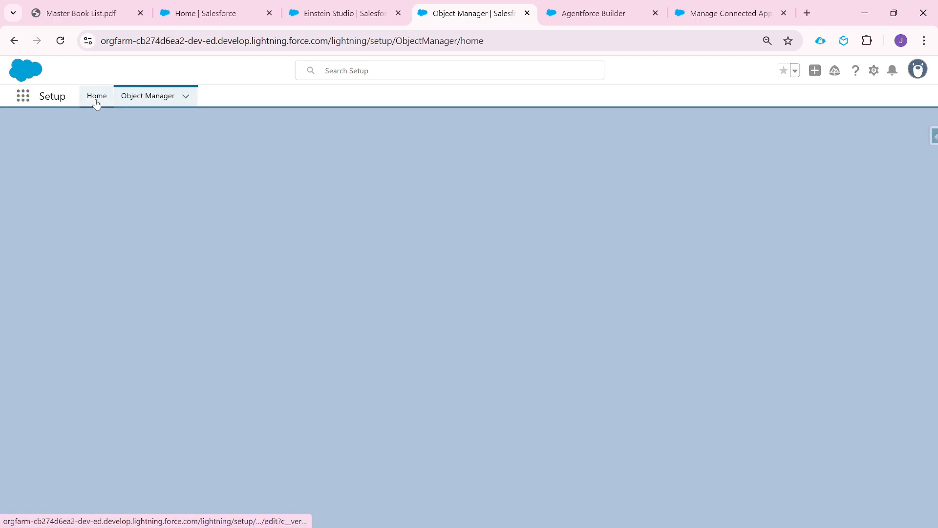
{"action": "double_click", "coordinate": [51, 129]}
{"action": "type", "text": "Agent"}
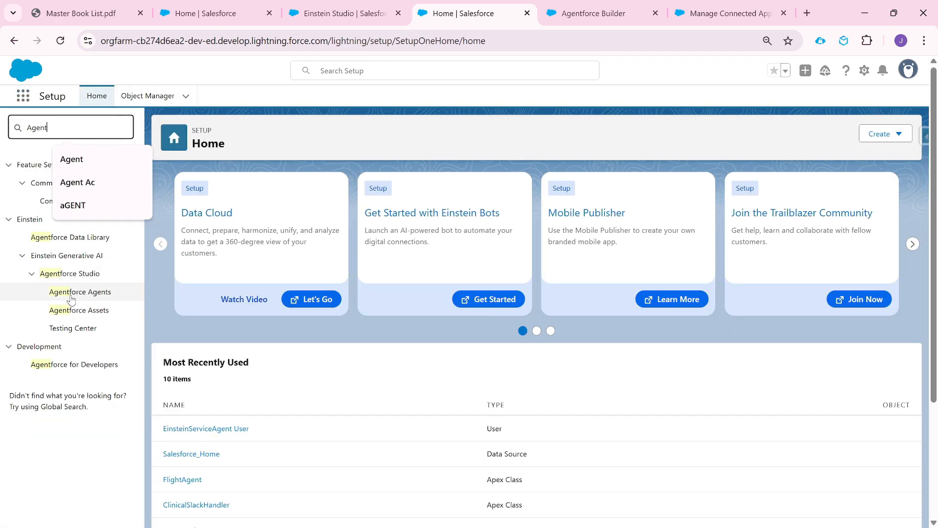
{"action": "left_click", "coordinate": [78, 292]}
{"action": "scroll", "coordinate": [298, 340], "scroll_direction": "down", "scroll_amount": 2}
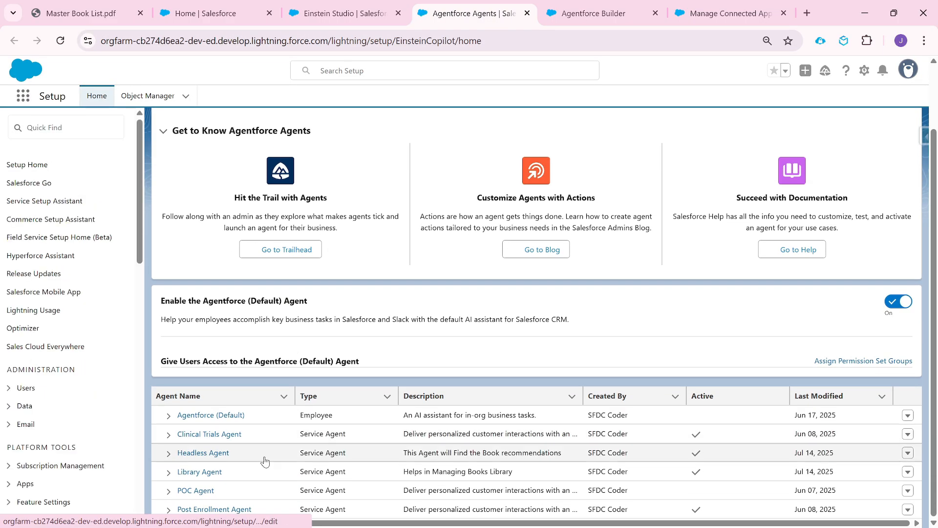
{"action": "left_click", "coordinate": [210, 453]}
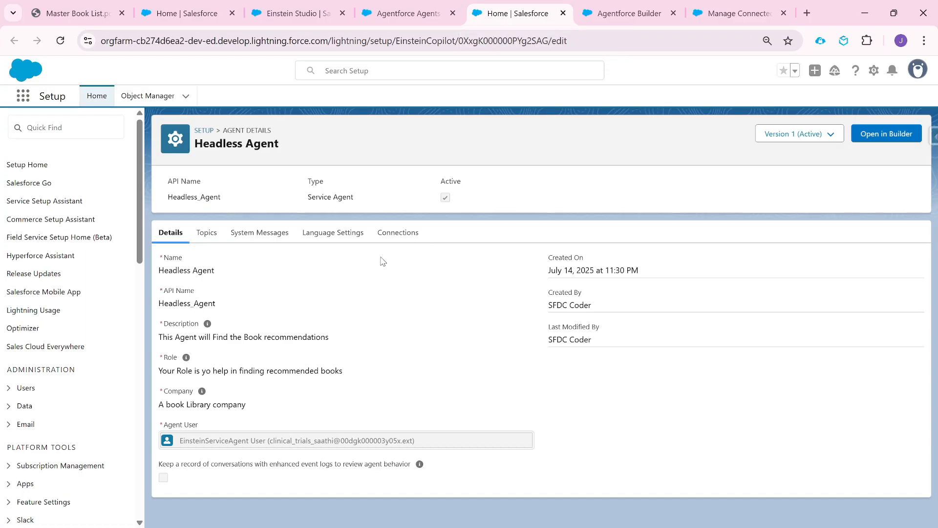
Copy the Headless Agent's ID from its details page URL and switch back to Postman
{"action": "double_click", "coordinate": [487, 44]}
{"action": "key", "text": "ctrl+c"}
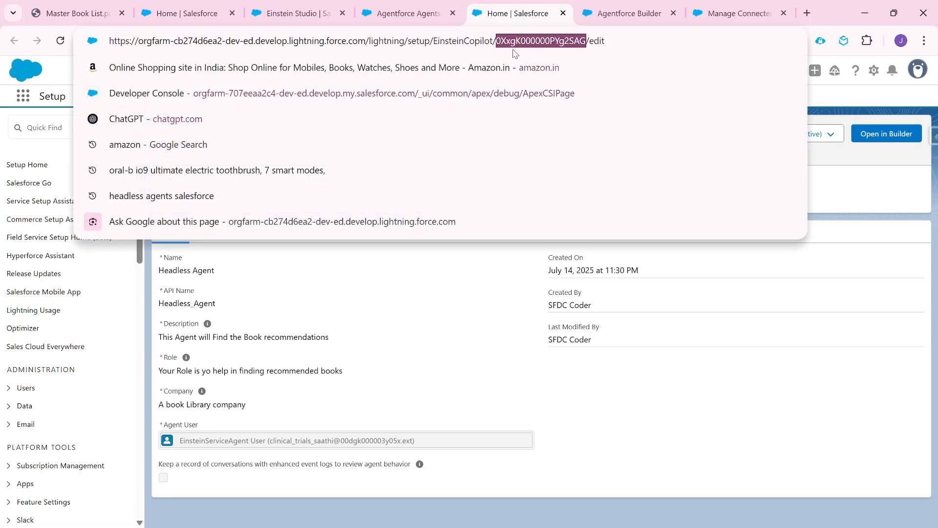
{"action": "left_click", "coordinate": [623, 14]}
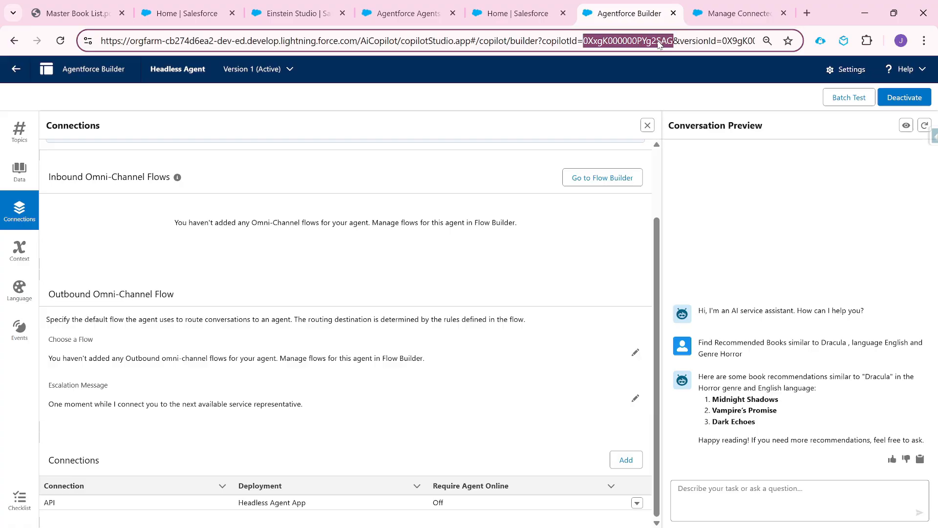
{"action": "left_click", "coordinate": [525, 18]}
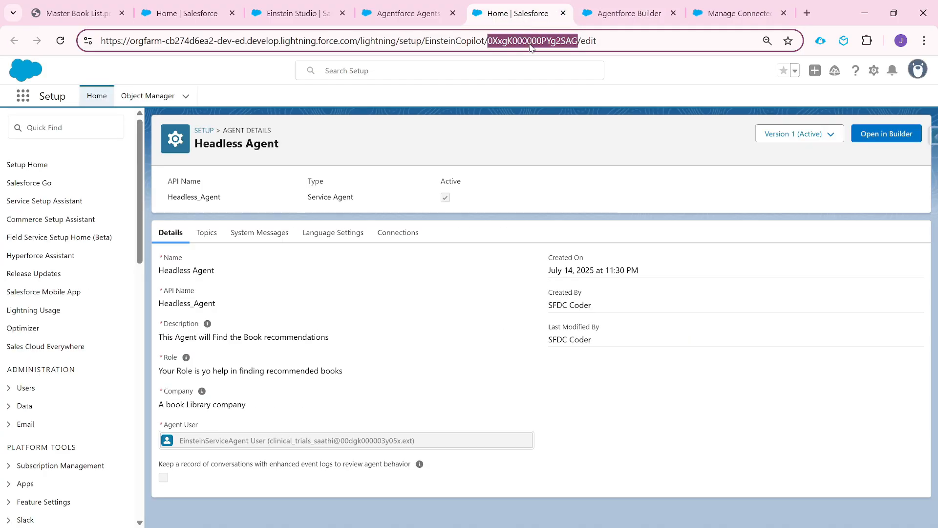
{"action": "key", "text": "alt+Tab"}
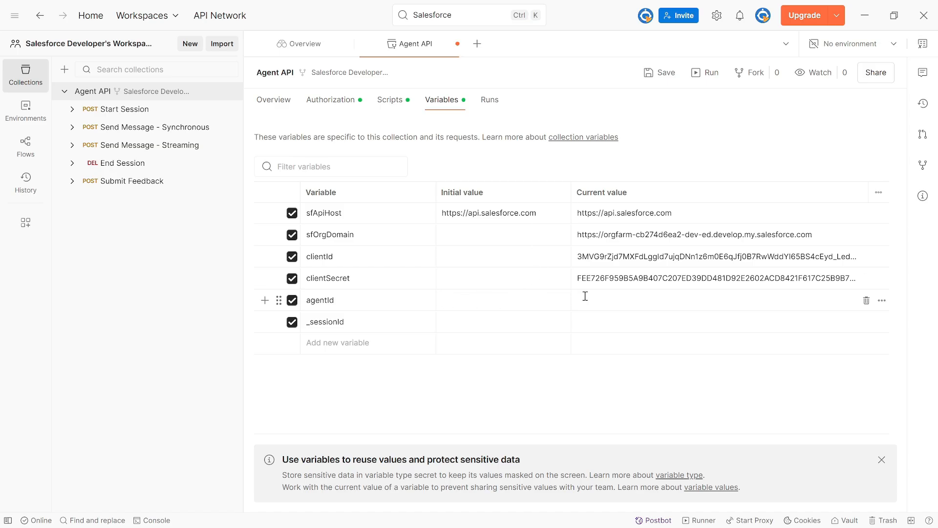
Paste the Headless Agent's copied ID as the current value of the agentId variable
{"action": "left_click", "coordinate": [603, 300]}
{"action": "key", "text": "ctrl+v"}
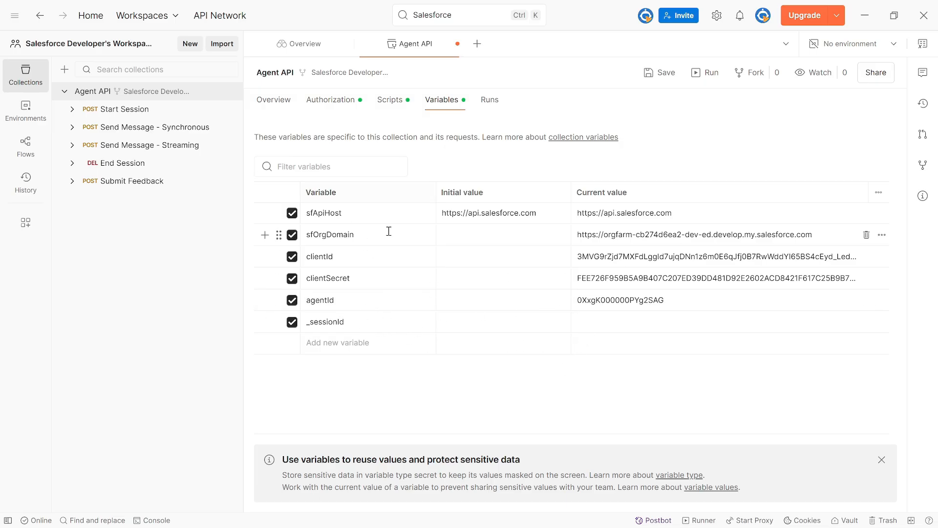
Try to request a new OAuth 2.0 access token for the Agent API collection
{"action": "left_click", "coordinate": [326, 106]}
{"action": "scroll", "coordinate": [342, 254], "scroll_direction": "down", "scroll_amount": 10}
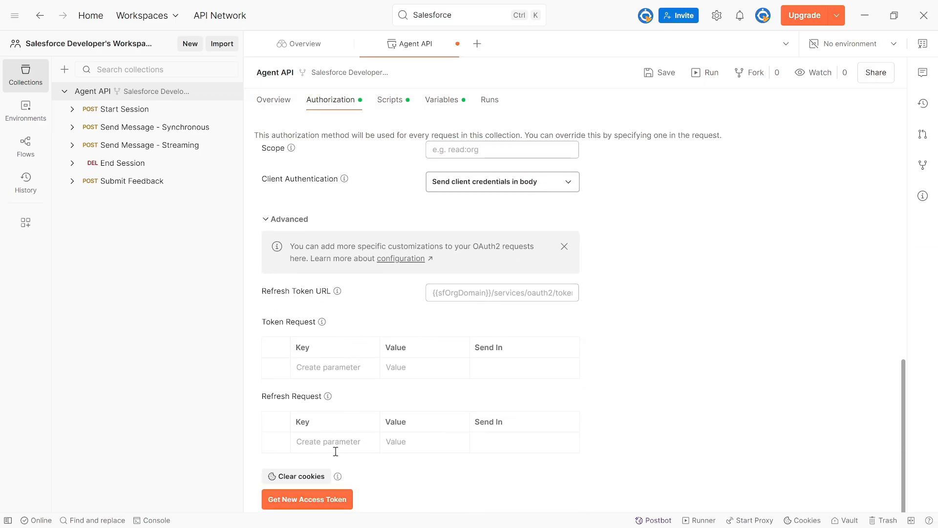
{"action": "left_click", "coordinate": [309, 499]}
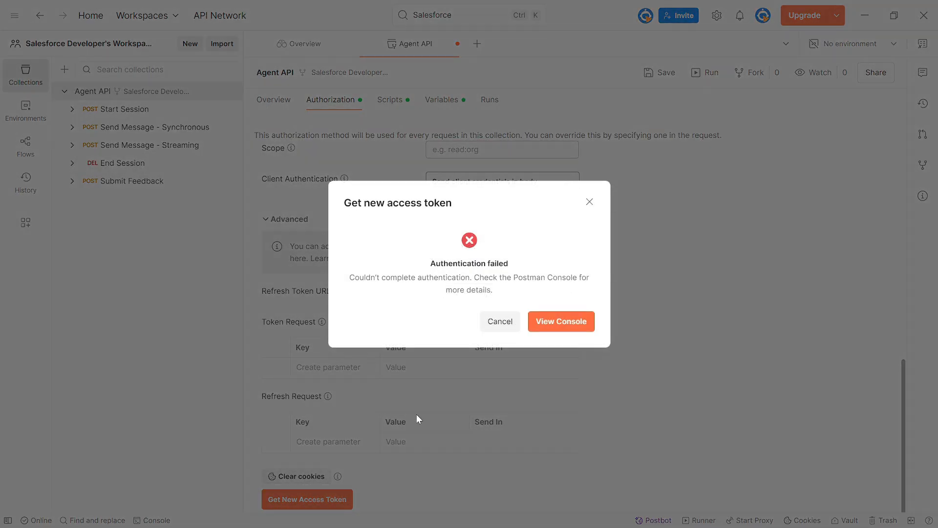
{"action": "left_click", "coordinate": [500, 322]}
{"action": "scroll", "coordinate": [586, 228], "scroll_direction": "up", "scroll_amount": 10}
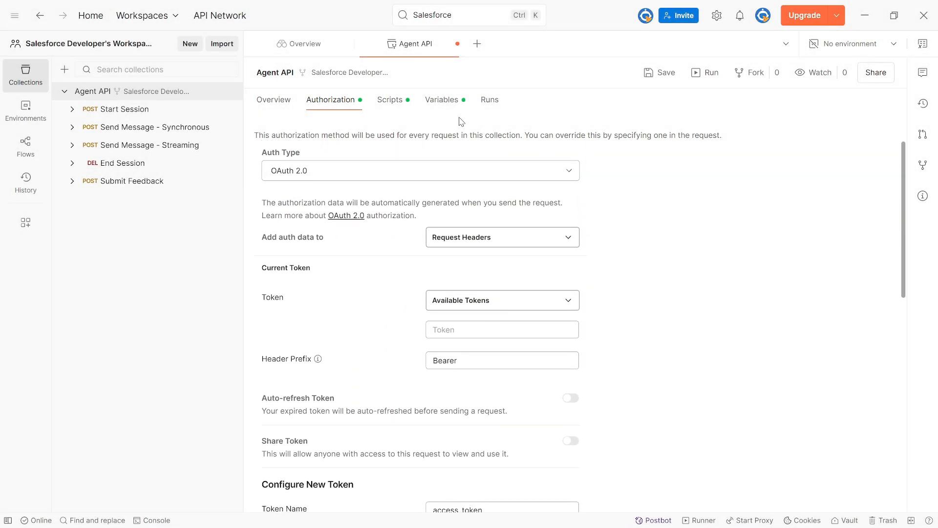
Save the Agent API collection's variables, and generate and apply a new OAuth 2.0 access token for the collection
{"action": "left_click", "coordinate": [444, 99]}
{"action": "left_click", "coordinate": [659, 72]}
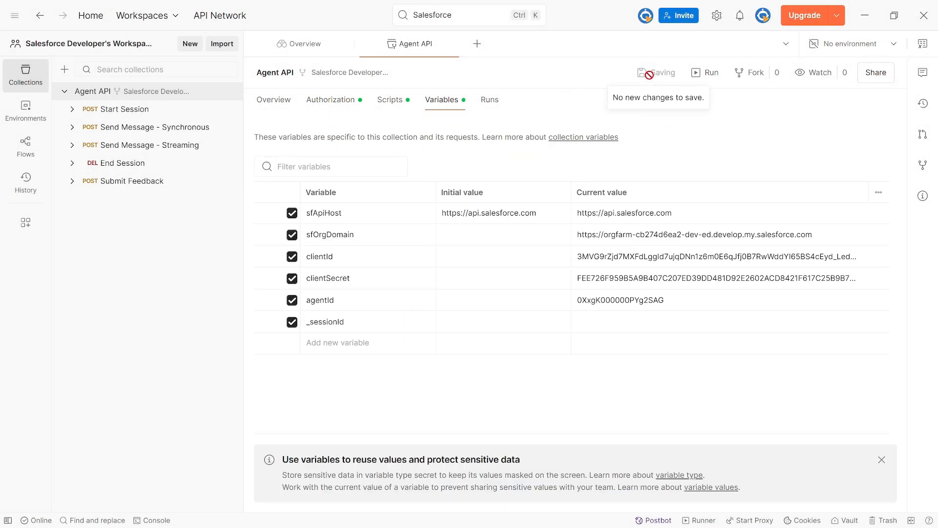
{"action": "left_click", "coordinate": [326, 101]}
{"action": "scroll", "coordinate": [330, 293], "scroll_direction": "down", "scroll_amount": 10}
{"action": "left_click", "coordinate": [308, 499]}
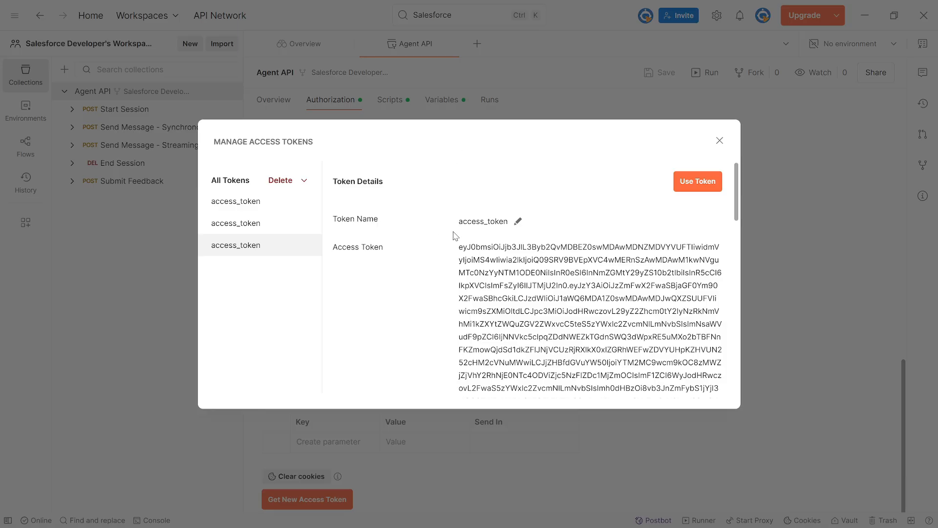
{"action": "left_click", "coordinate": [696, 185]}
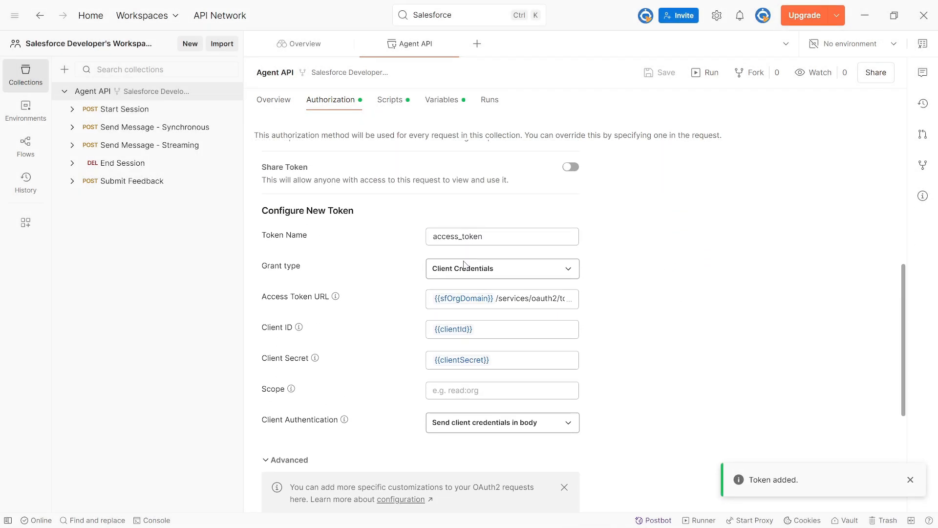
Open the Start Session request, check its URL variables and inherited authorization, and send it
{"action": "left_click", "coordinate": [442, 100]}
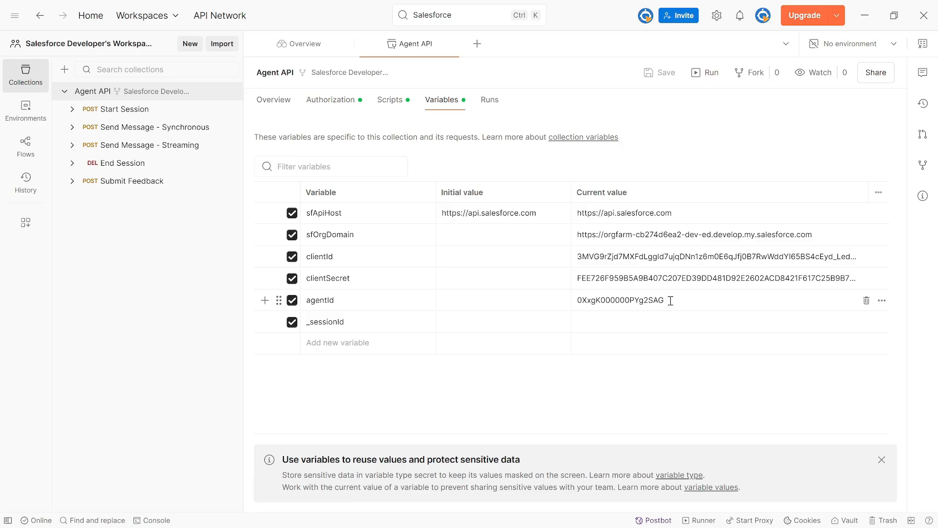
{"action": "left_click", "coordinate": [574, 298]}
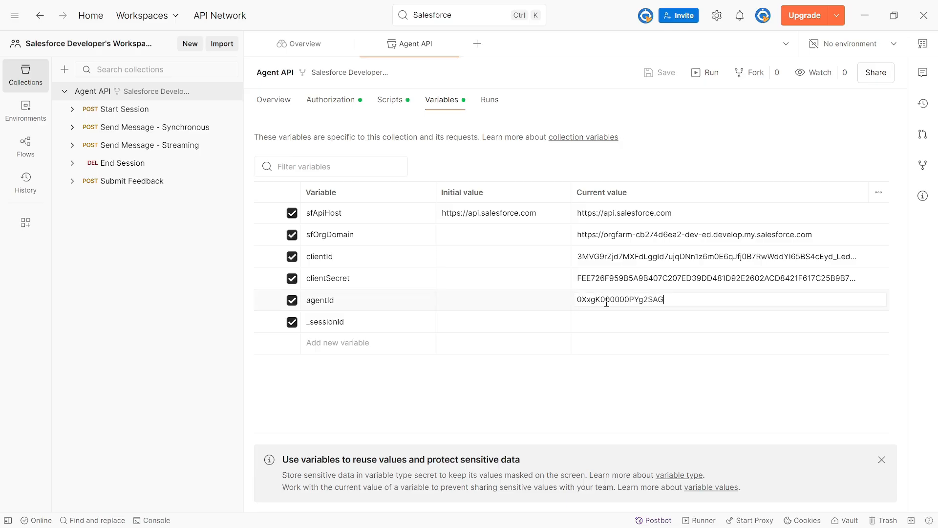
{"action": "left_click", "coordinate": [128, 116]}
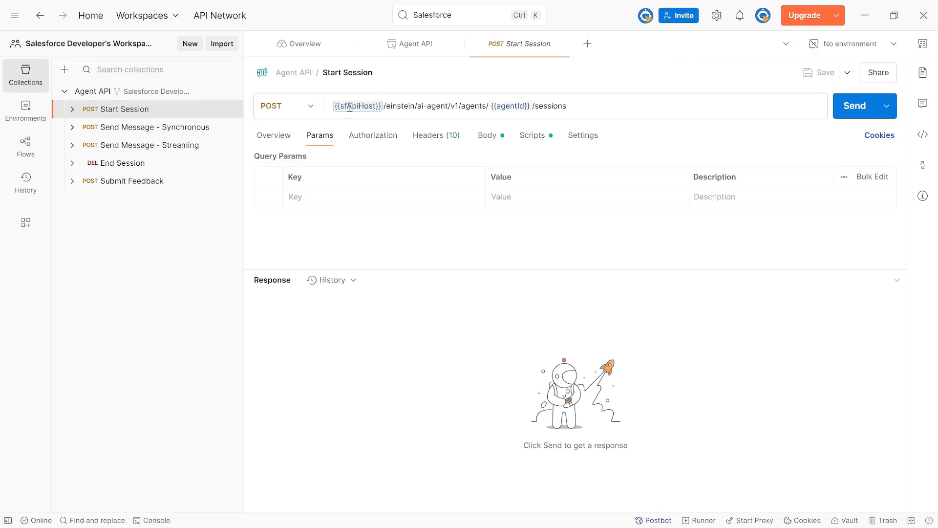
{"action": "mouse_move", "coordinate": [370, 106]}
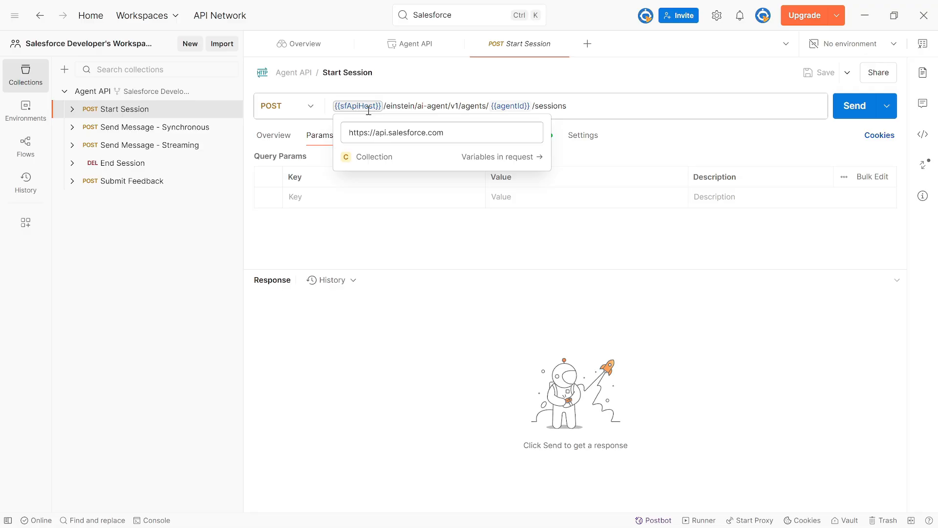
{"action": "mouse_move", "coordinate": [506, 108]}
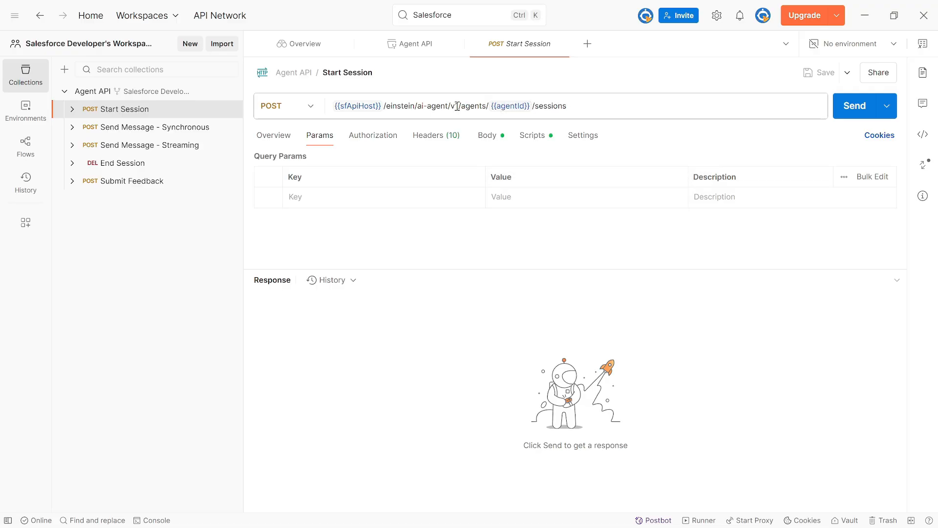
{"action": "left_click", "coordinate": [373, 139]}
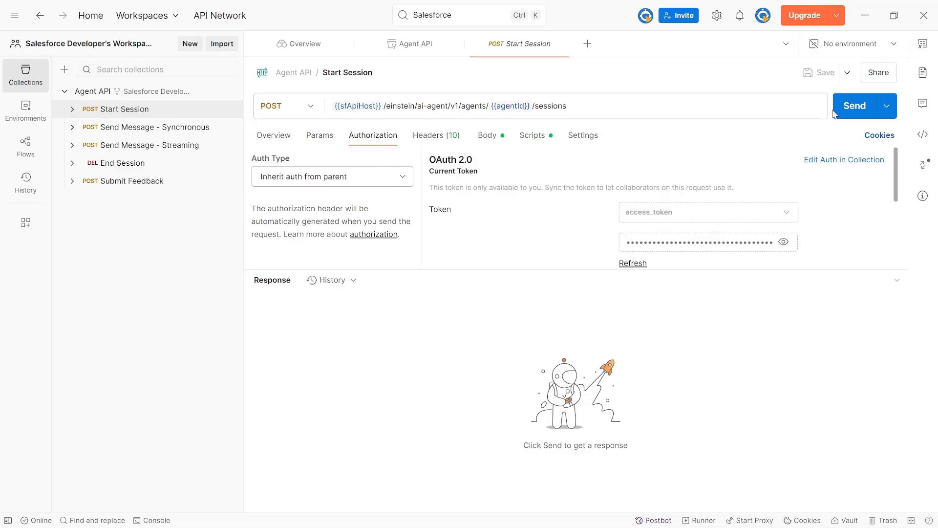
{"action": "left_click", "coordinate": [848, 113]}
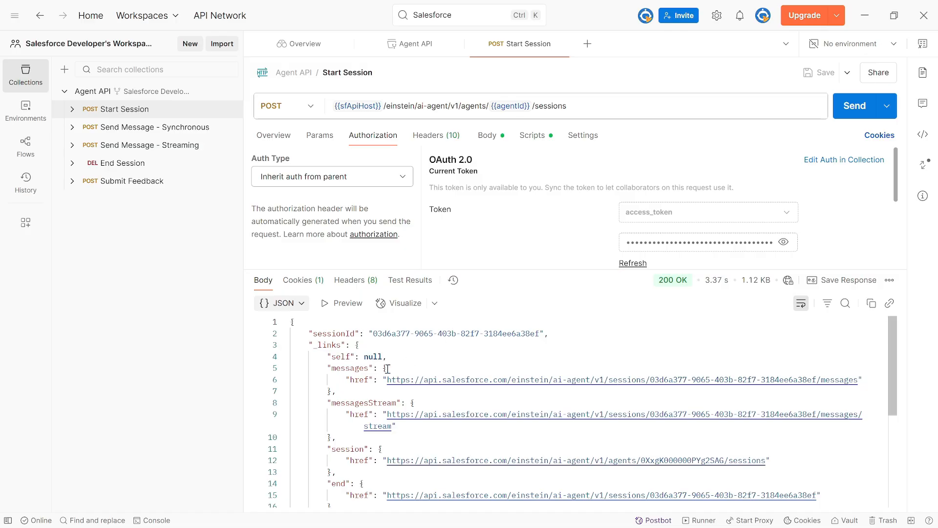
Read the Start Session response, highlighting the session ID and the agent's message text
{"action": "left_click_drag", "start_coordinate": [372, 334], "coordinate": [538, 333]}
{"action": "scroll", "coordinate": [384, 350], "scroll_direction": "down", "scroll_amount": 2}
{"action": "scroll", "coordinate": [375, 387], "scroll_direction": "down", "scroll_amount": 3}
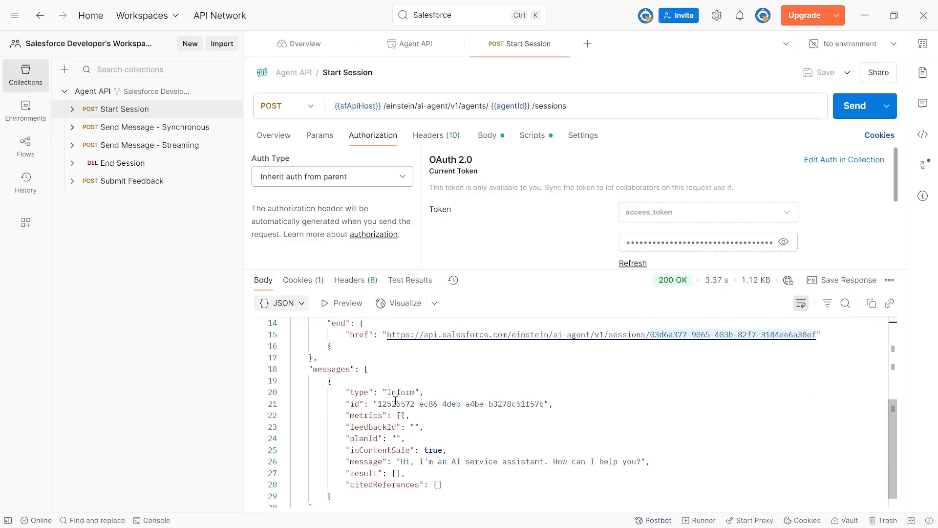
{"action": "left_click_drag", "start_coordinate": [401, 445], "coordinate": [635, 446]}
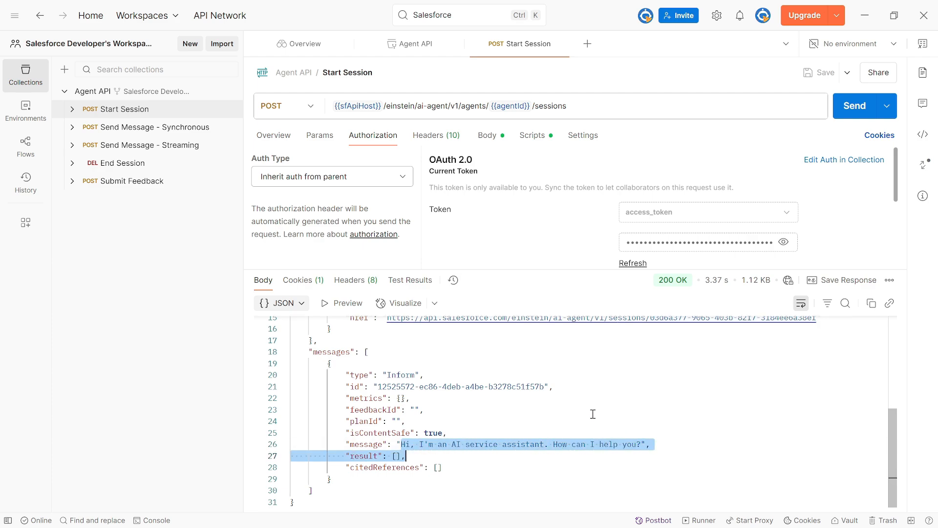
Switch to Chrome and restart the Headless Agent's conversation preview in Agentforce Builder to compare its greeting
{"action": "key", "text": "alt+Tab"}
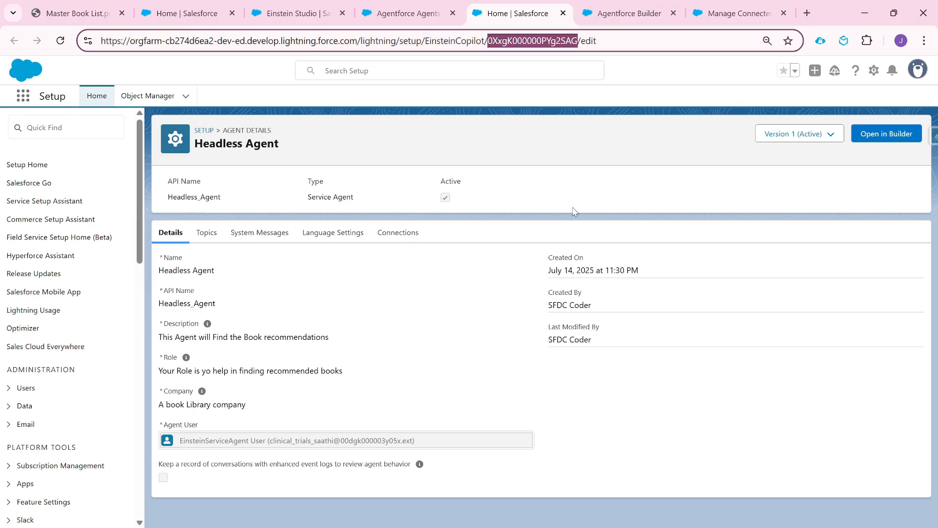
{"action": "left_click", "coordinate": [606, 16]}
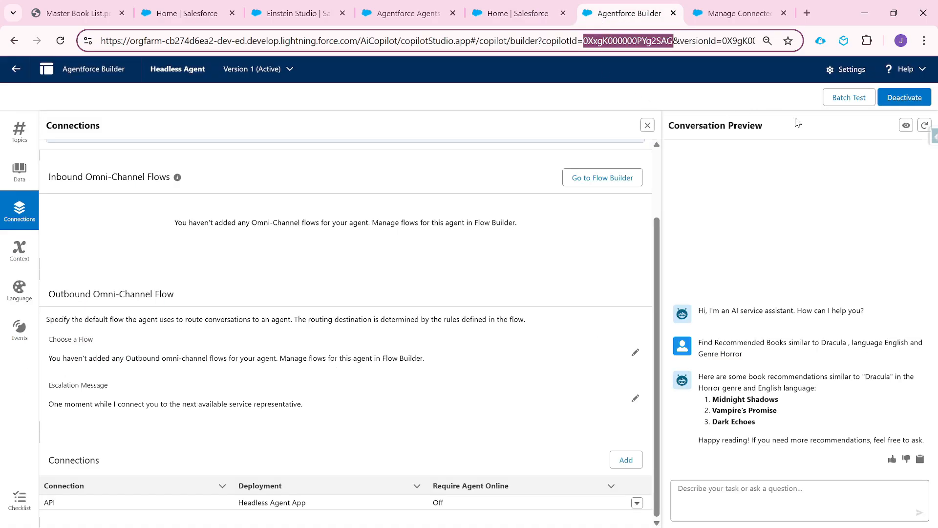
{"action": "left_click", "coordinate": [923, 125]}
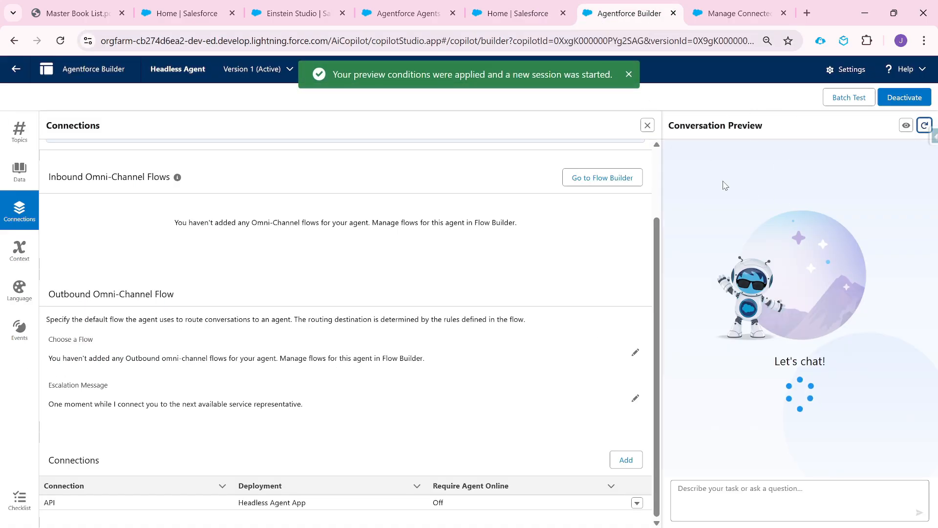
{"action": "left_click_drag", "start_coordinate": [718, 389], "coordinate": [837, 386]}
{"action": "left_click", "coordinate": [836, 399]}
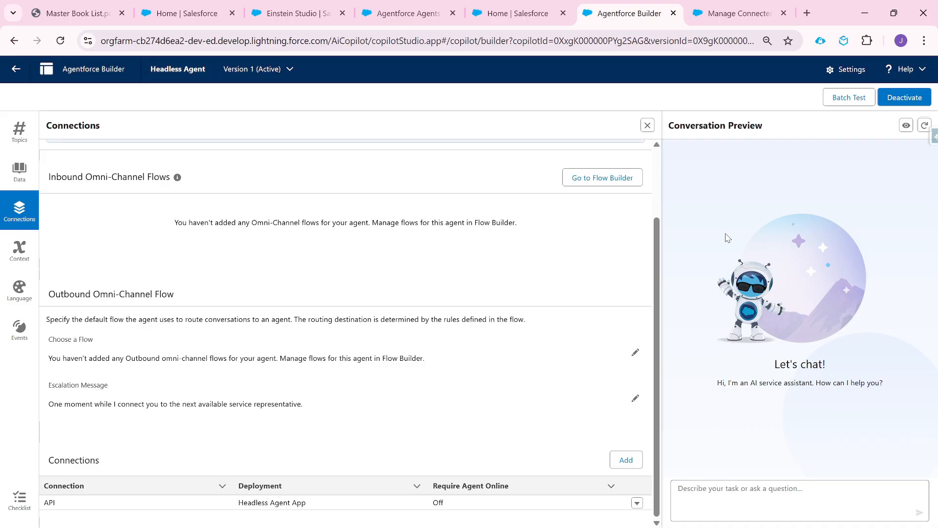
Switch back to Postman and highlight the sessionId in the response and the sessions part of the request URL
{"action": "key", "text": "alt+Tab"}
{"action": "scroll", "coordinate": [380, 326], "scroll_direction": "up", "scroll_amount": 5}
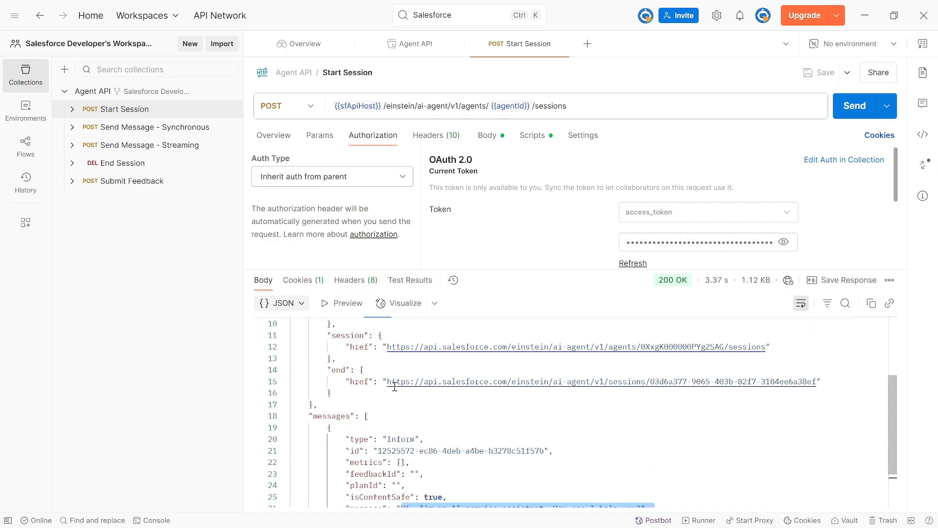
{"action": "left_click_drag", "start_coordinate": [373, 334], "coordinate": [536, 333]}
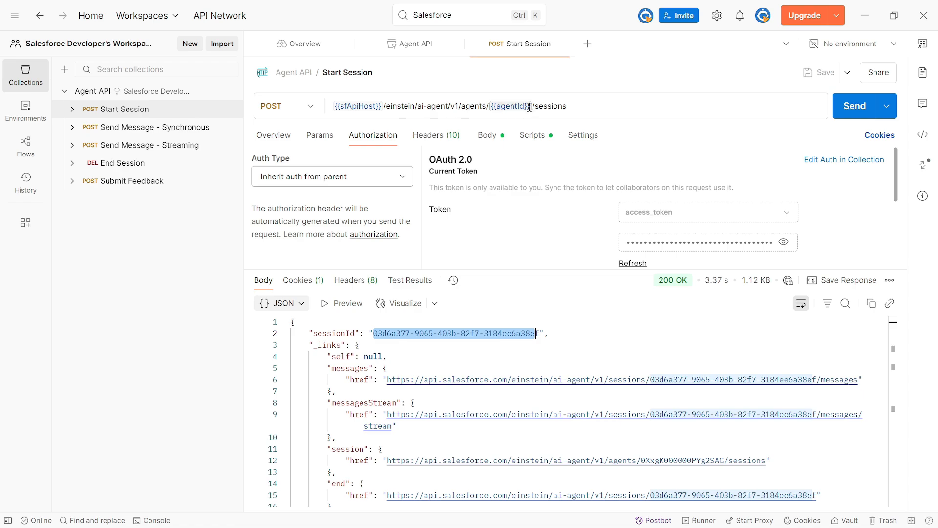
{"action": "left_click_drag", "start_coordinate": [570, 105], "coordinate": [532, 106]}
Examine the Start Session request's JSON body, including externalSessionKey and endpoint, with the response area shrunk, and check its authorization
{"action": "left_click", "coordinate": [487, 135]}
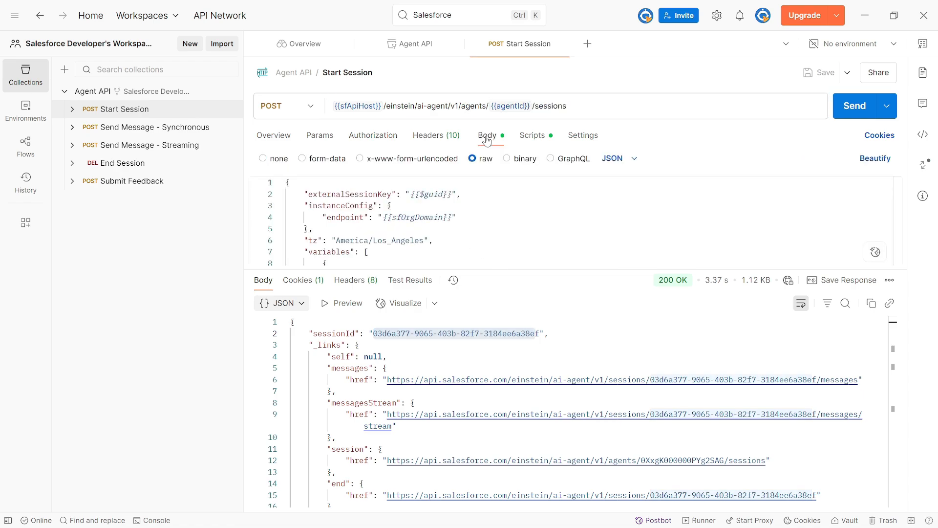
{"action": "left_click_drag", "start_coordinate": [519, 268], "coordinate": [518, 445]}
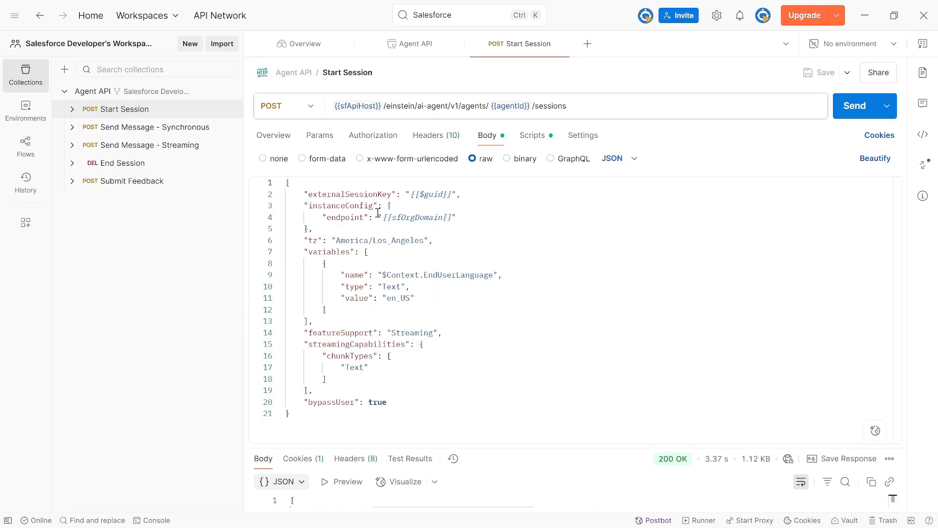
{"action": "left_click_drag", "start_coordinate": [456, 194], "coordinate": [313, 194]}
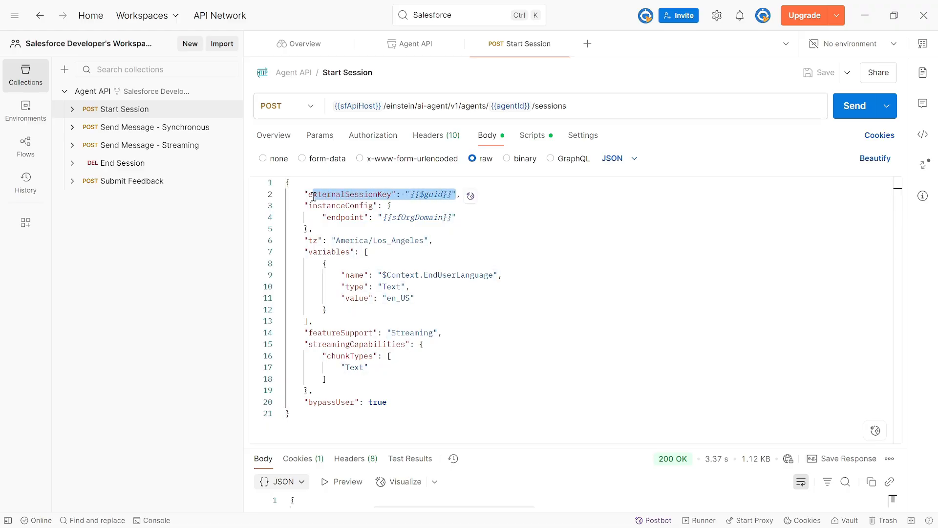
{"action": "left_click", "coordinate": [434, 217]}
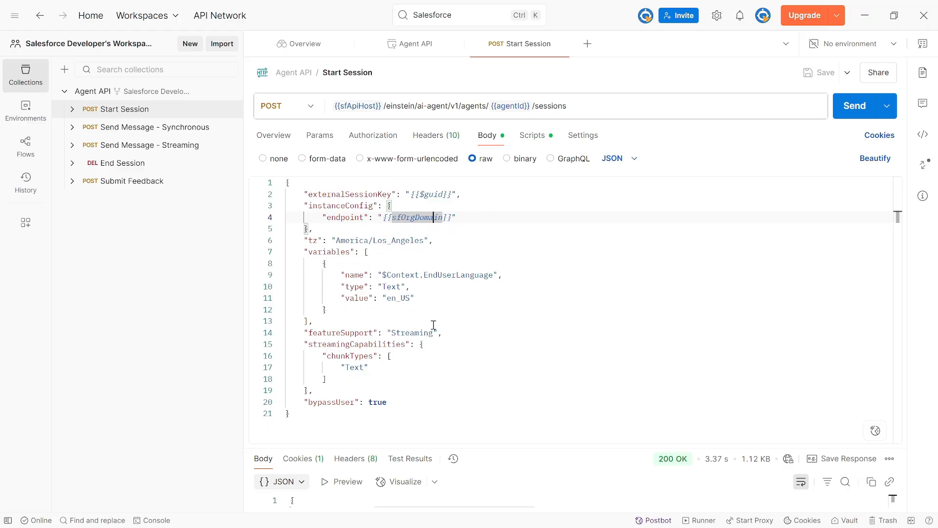
{"action": "left_click", "coordinate": [370, 138]}
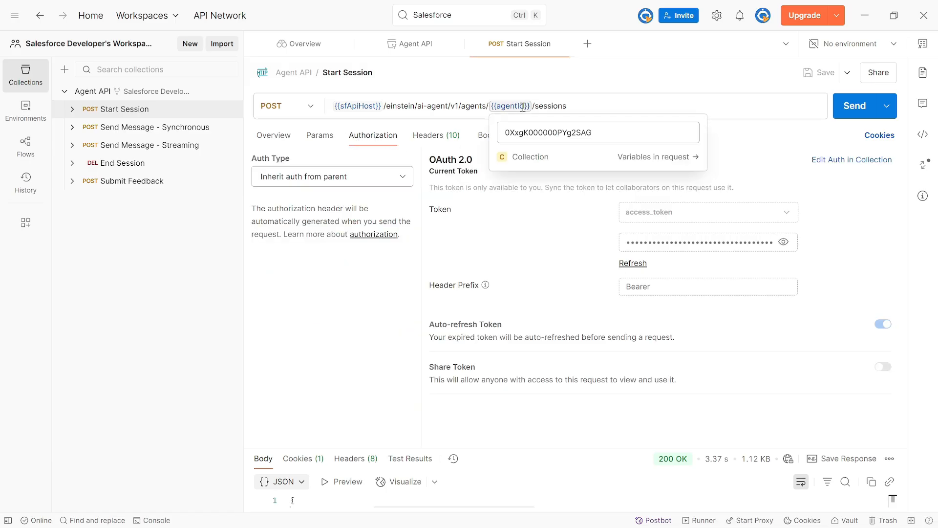
{"action": "left_click", "coordinate": [487, 138]}
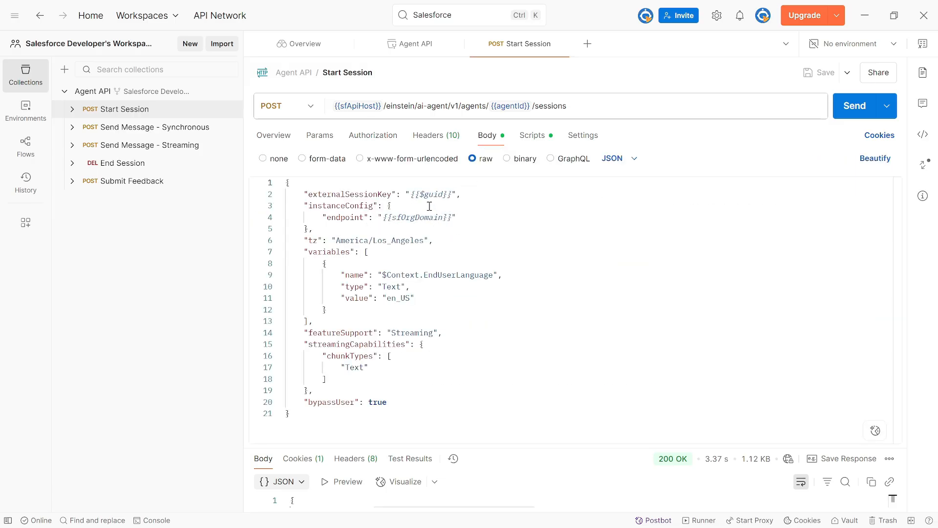
{"action": "mouse_move", "coordinate": [432, 196]}
{"action": "mouse_move", "coordinate": [421, 220]}
Examine the featureSupport and streamingCapabilities chunkTypes values in the Start Session request body
{"action": "left_click_drag", "start_coordinate": [393, 334], "coordinate": [430, 334]}
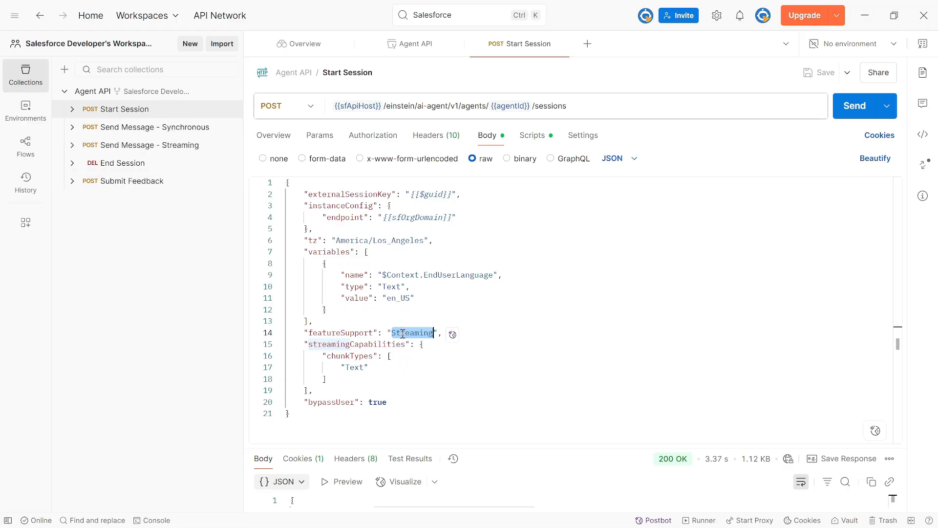
{"action": "left_click", "coordinate": [422, 358]}
{"action": "left_click_drag", "start_coordinate": [392, 333], "coordinate": [432, 331]}
{"action": "left_click", "coordinate": [364, 356]}
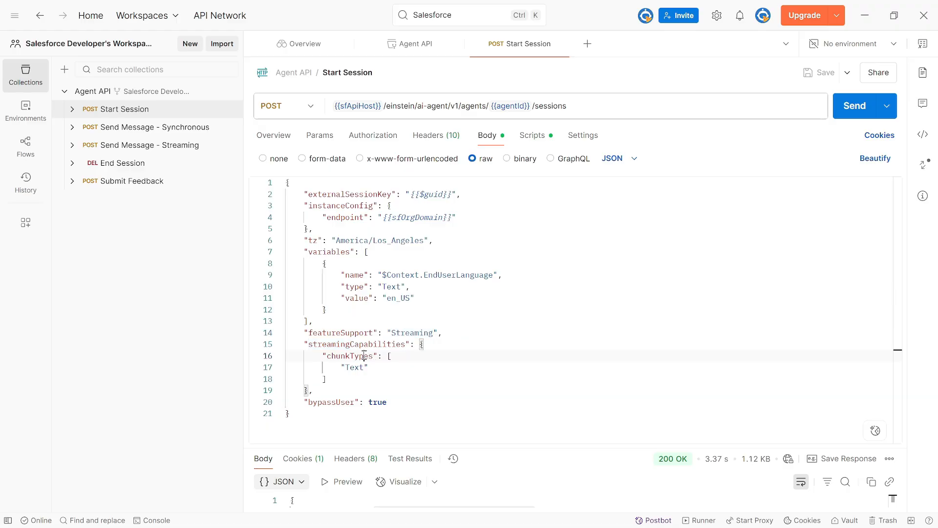
{"action": "double_click", "coordinate": [356, 367]}
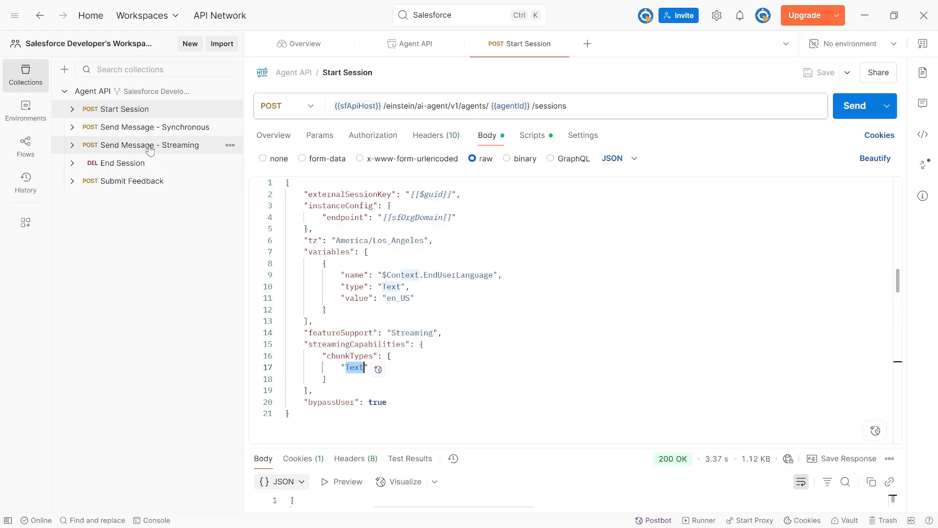
{"action": "left_click", "coordinate": [392, 362]}
{"action": "double_click", "coordinate": [359, 367]}
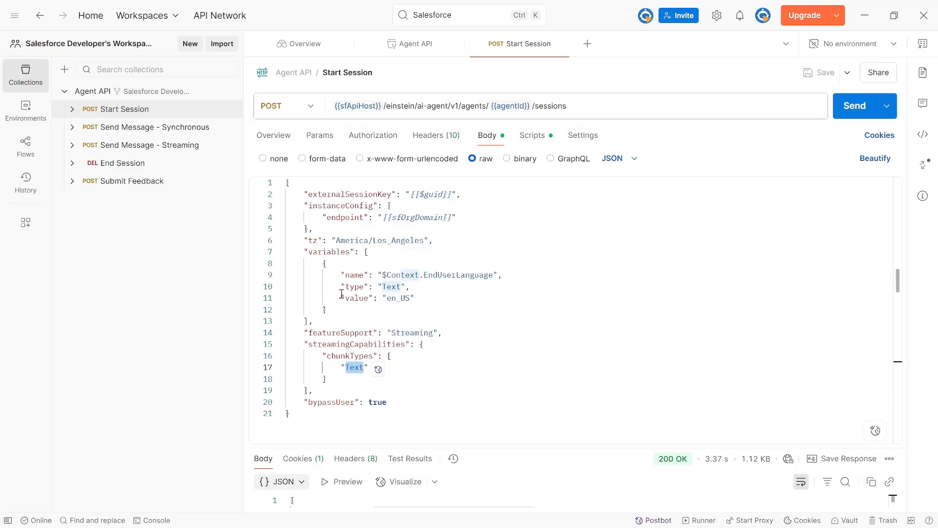
Highlight the entire Start Session JSON body and recheck the request's authorization before returning to the body
{"action": "left_click_drag", "start_coordinate": [293, 415], "coordinate": [282, 190]}
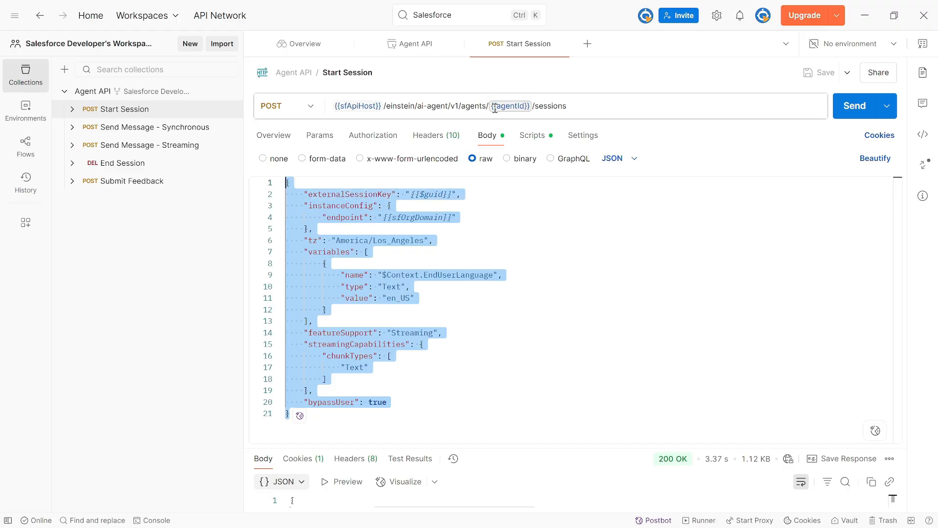
{"action": "left_click", "coordinate": [365, 140]}
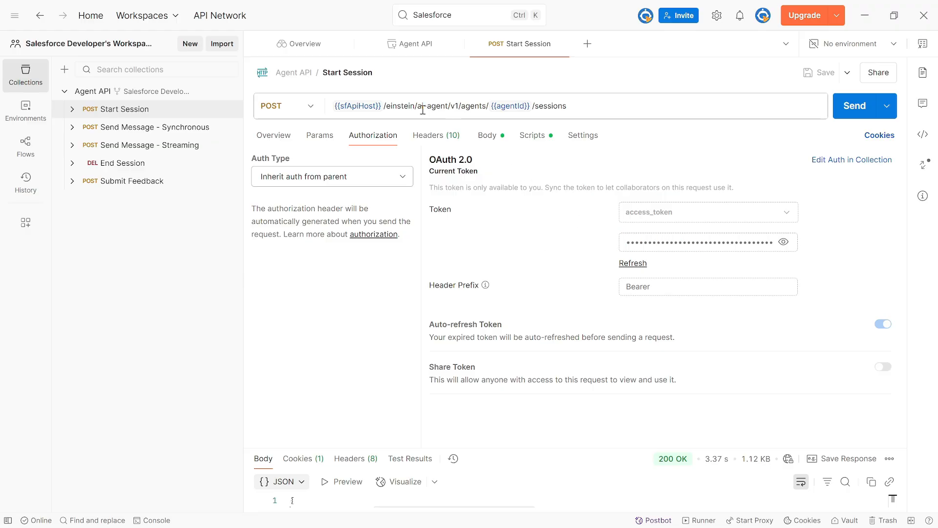
{"action": "left_click", "coordinate": [483, 137]}
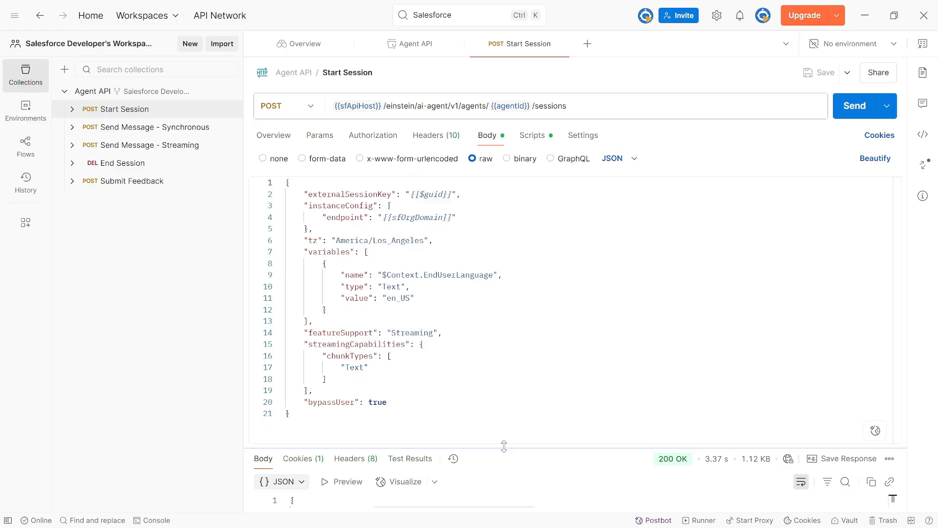
Open the Send Message - Synchronous request and examine its URL, including the sfApiHost and _sessionId variables and the messages segment
{"action": "left_click_drag", "start_coordinate": [503, 445], "coordinate": [498, 253]}
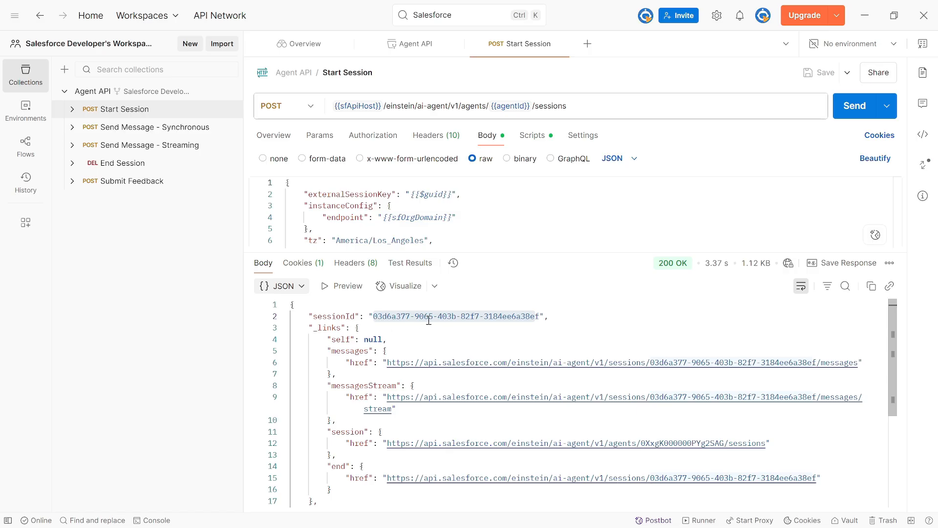
{"action": "left_click", "coordinate": [126, 128]}
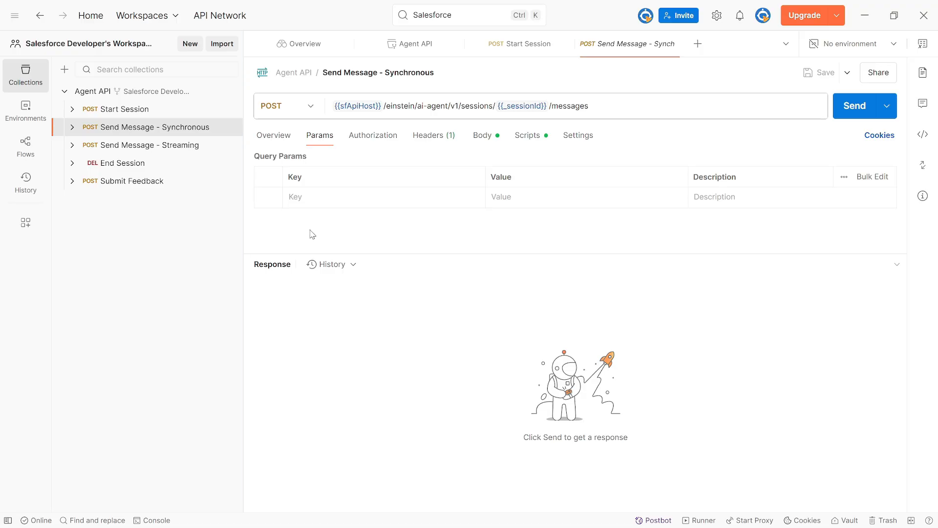
{"action": "mouse_move", "coordinate": [503, 105]}
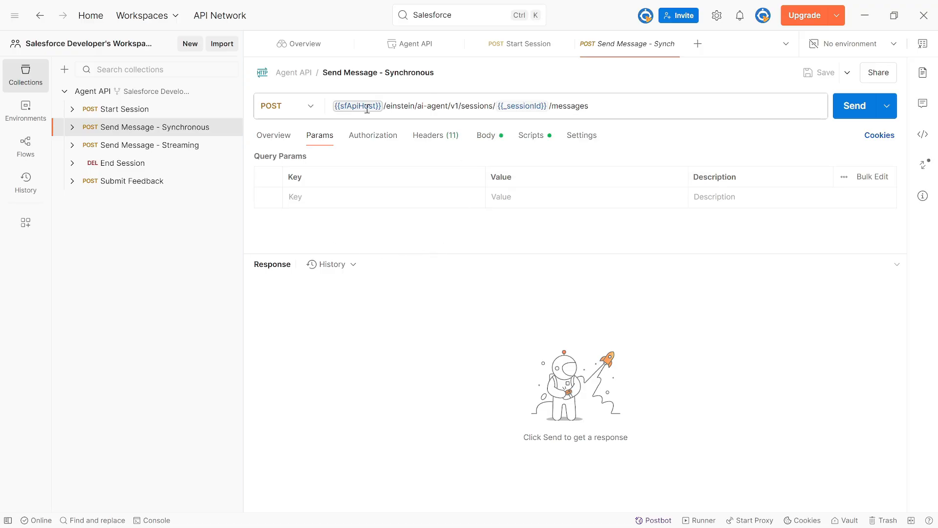
{"action": "mouse_move", "coordinate": [353, 105]}
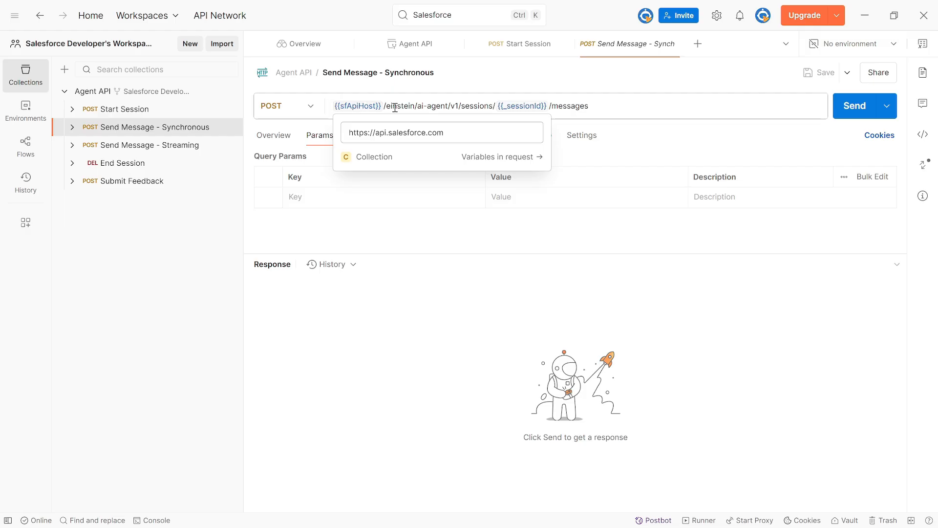
{"action": "left_click_drag", "start_coordinate": [386, 106], "coordinate": [445, 106]}
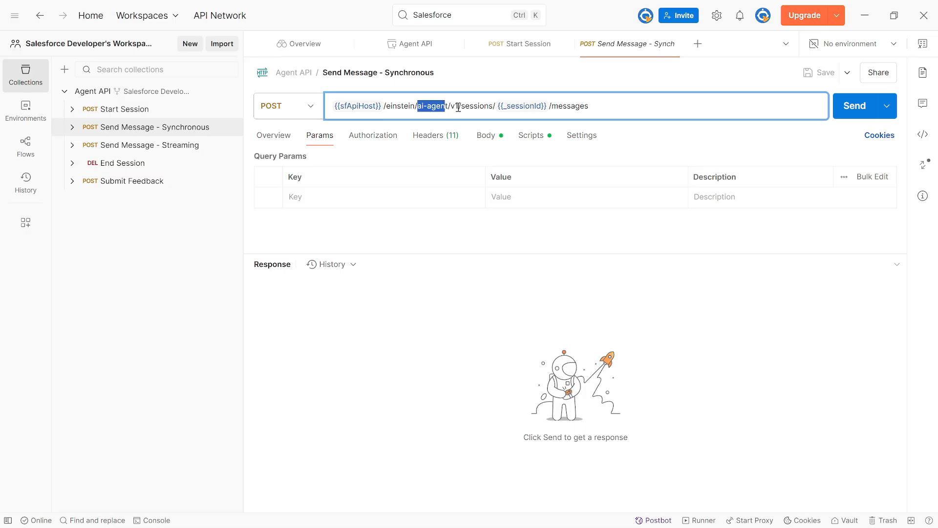
{"action": "left_click_drag", "start_coordinate": [460, 105], "coordinate": [493, 105]}
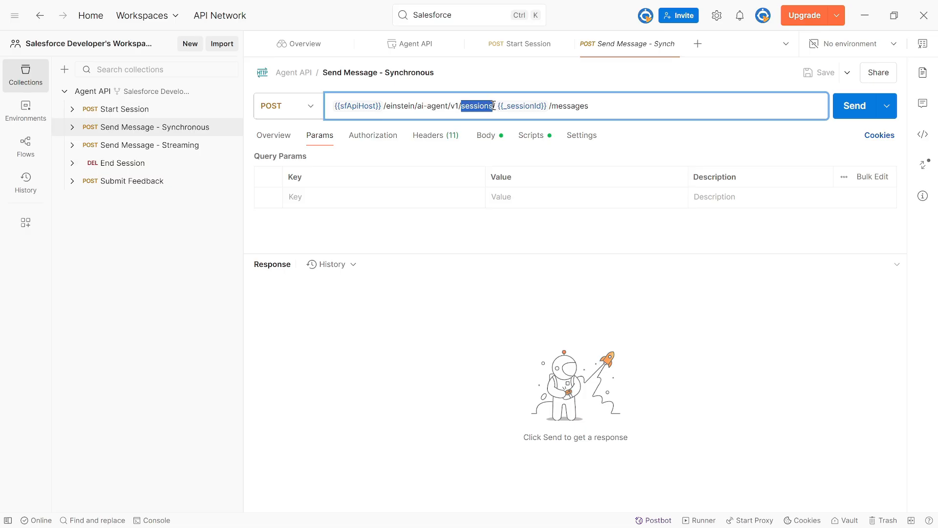
{"action": "mouse_move", "coordinate": [523, 106]}
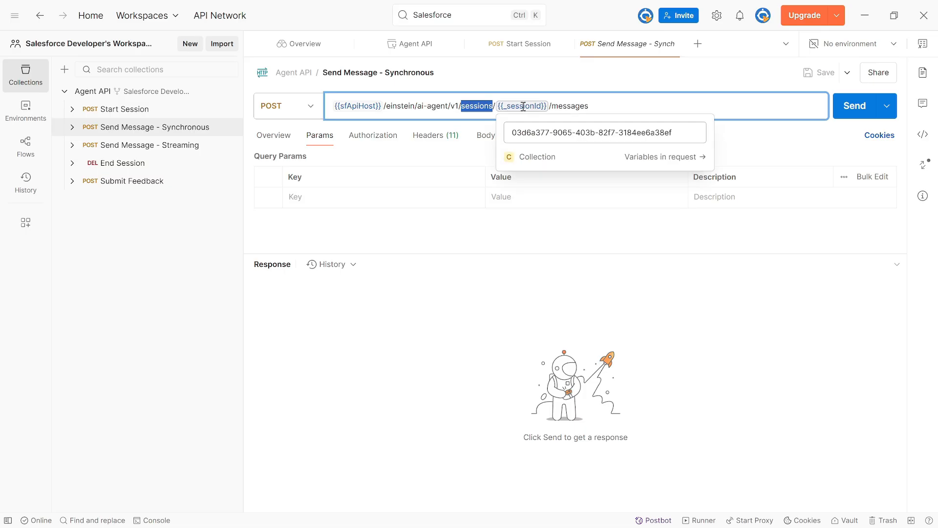
{"action": "left_click_drag", "start_coordinate": [592, 105], "coordinate": [554, 106]}
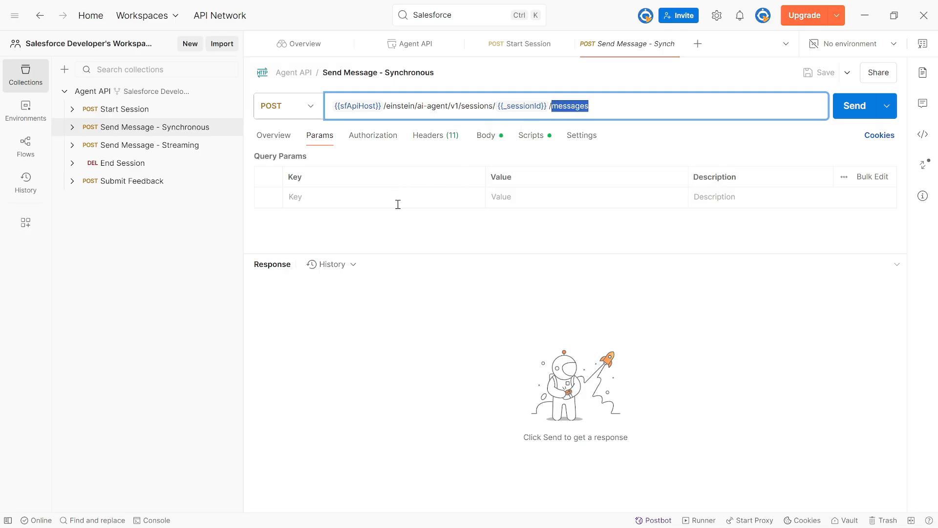
Replace the synchronous request body's message text with "Find Recommended Books similar to Dracula , language English and Genre Horror"
{"action": "left_click", "coordinate": [486, 136]}
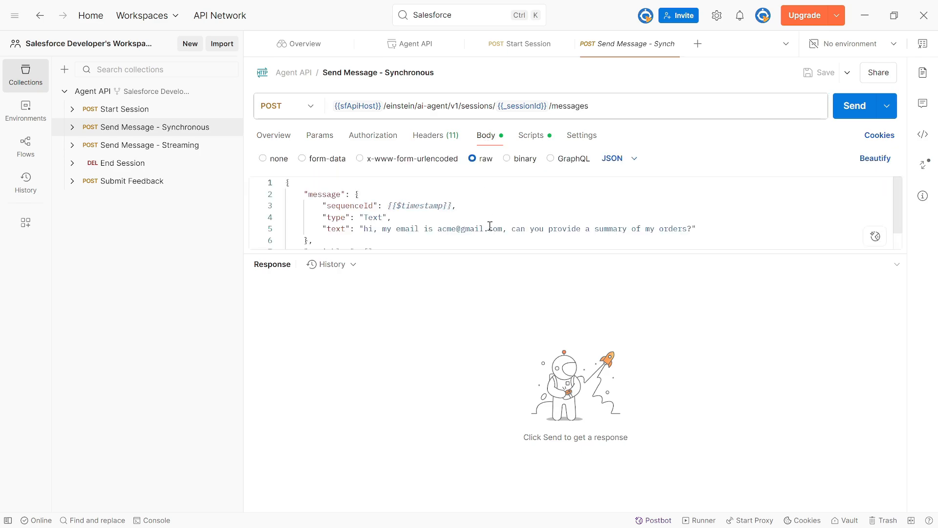
{"action": "left_click_drag", "start_coordinate": [504, 253], "coordinate": [504, 349]}
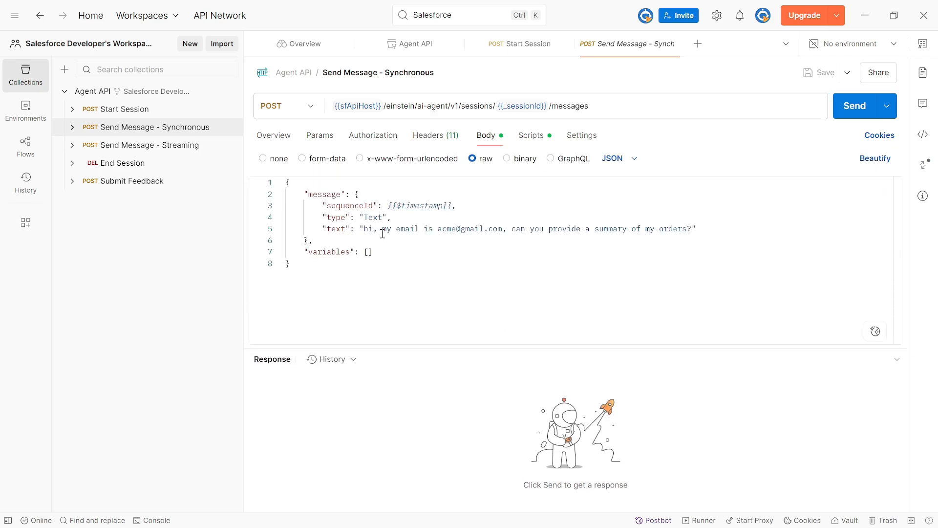
{"action": "left_click_drag", "start_coordinate": [363, 229], "coordinate": [693, 228]}
{"action": "key", "text": "BackSpace"}
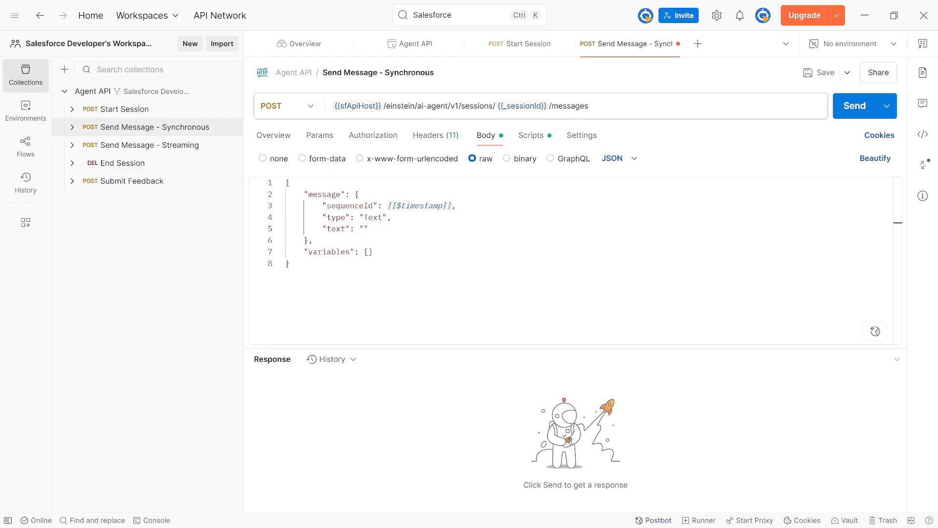
{"action": "left_click", "coordinate": [364, 229]}
{"action": "type", "text": "Find Recommended Books similar to Dracula , language English and Genre Horror"}
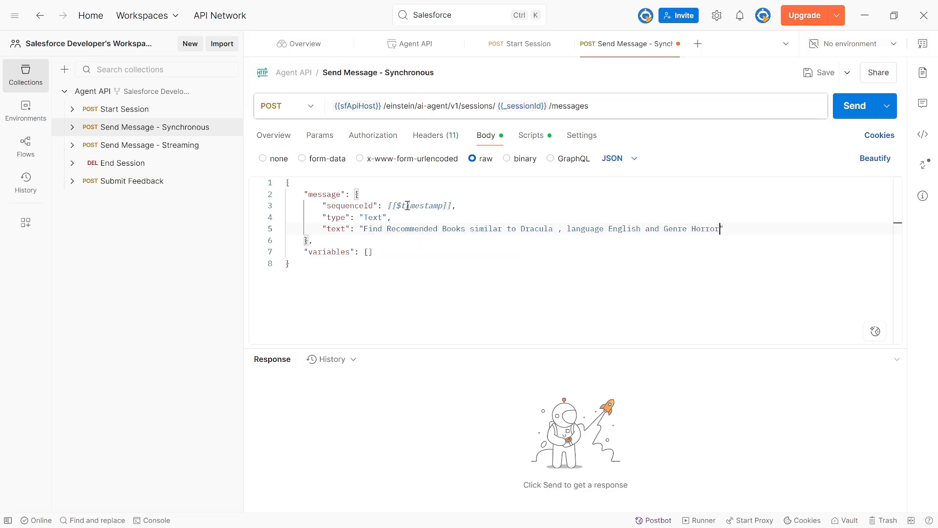
Inspect the sequenceId timestamp variable and review the Start Session request before returning to Send Message - Synchronous
{"action": "mouse_move", "coordinate": [420, 208]}
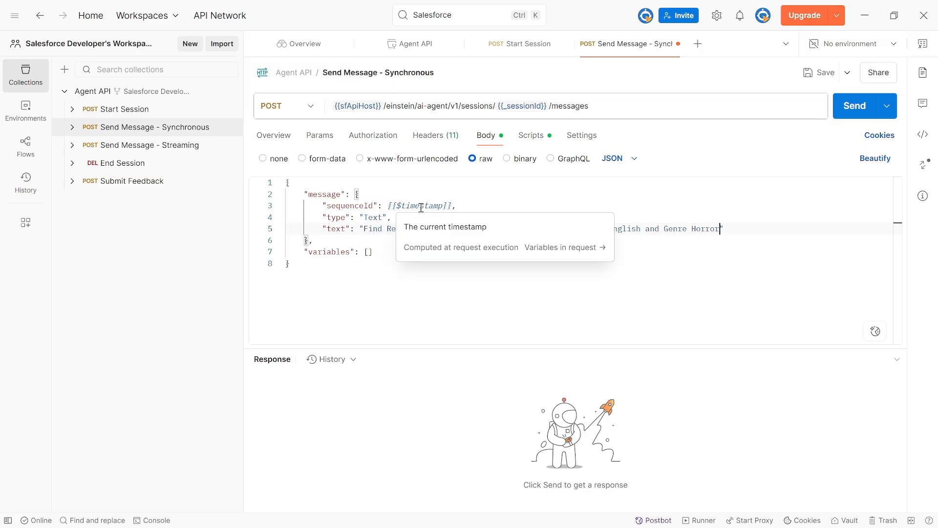
{"action": "left_click", "coordinate": [419, 276]}
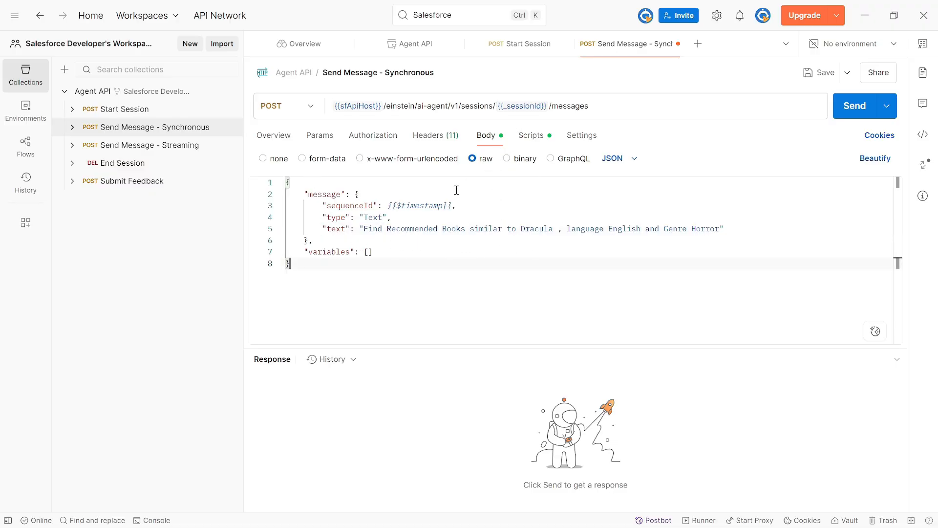
{"action": "left_click", "coordinate": [133, 110]}
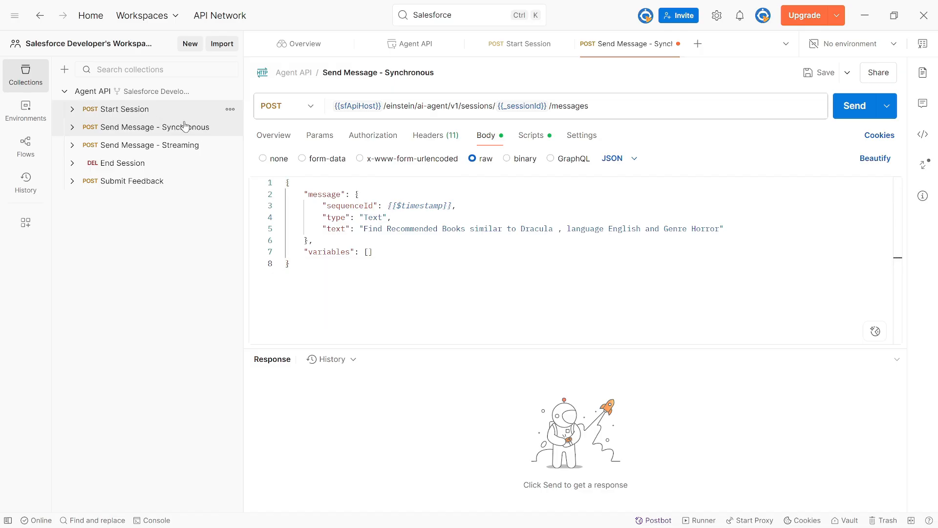
{"action": "mouse_move", "coordinate": [514, 109]}
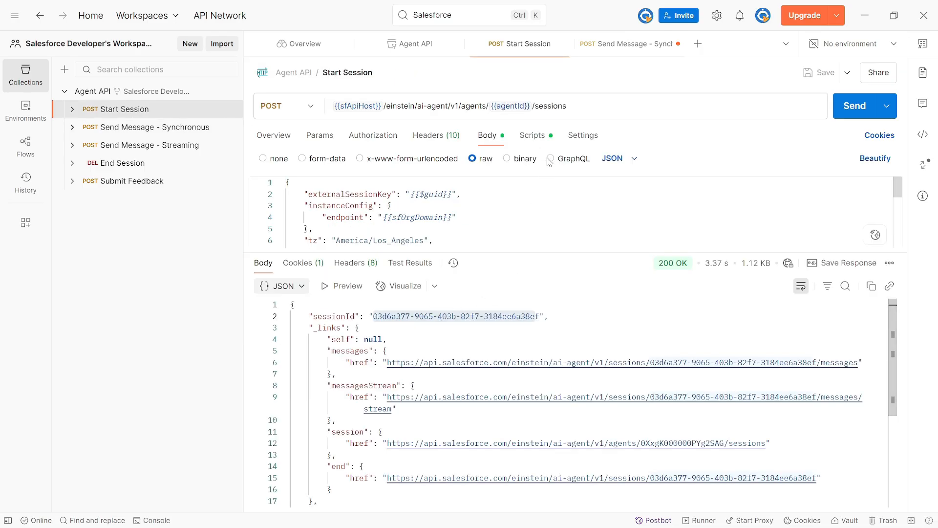
{"action": "left_click", "coordinate": [136, 128]}
{"action": "left_click", "coordinate": [137, 145]}
{"action": "left_click", "coordinate": [142, 127]}
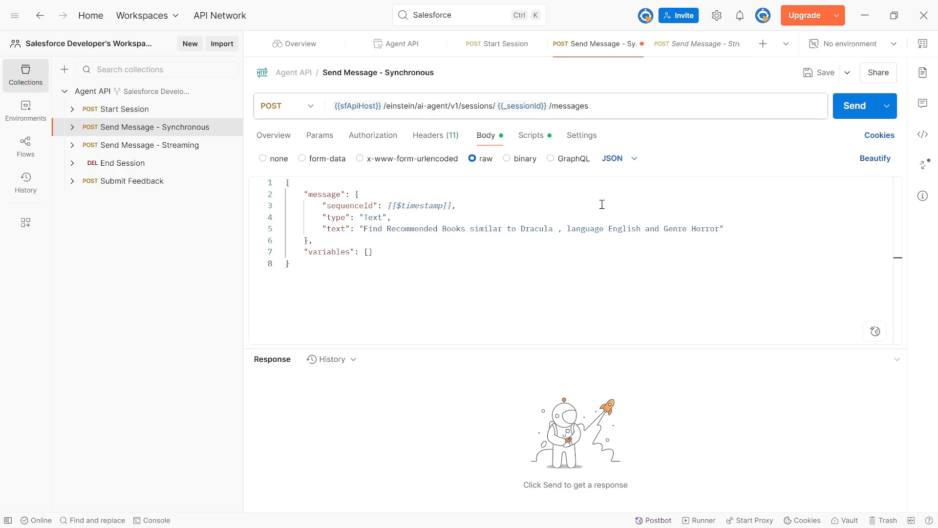
Send the Send Message - Synchronous request and enlarge the response area
{"action": "left_click", "coordinate": [858, 113]}
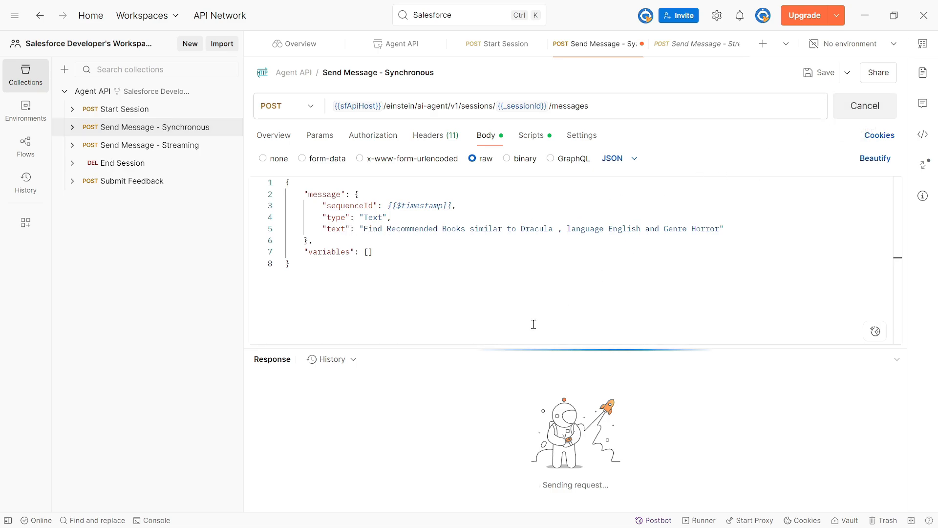
{"action": "left_click_drag", "start_coordinate": [508, 349], "coordinate": [499, 173]}
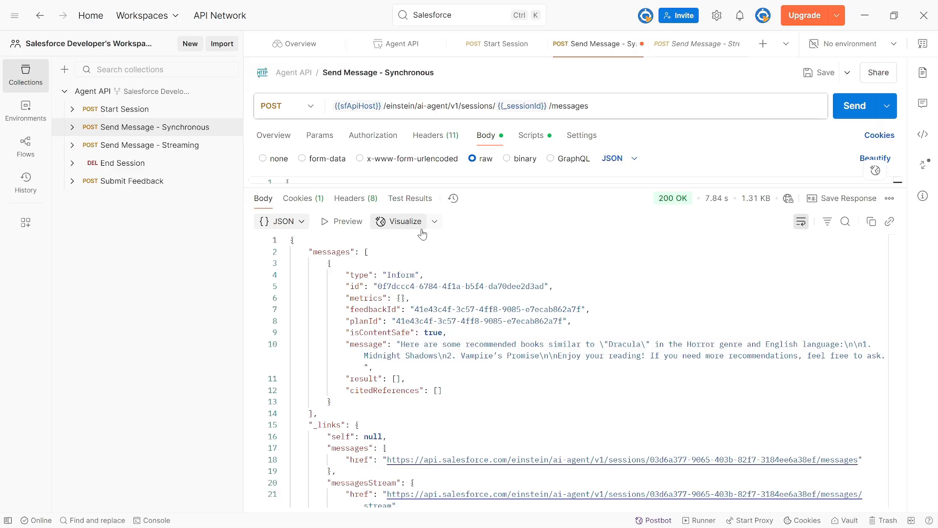
{"action": "mouse_move", "coordinate": [715, 201]}
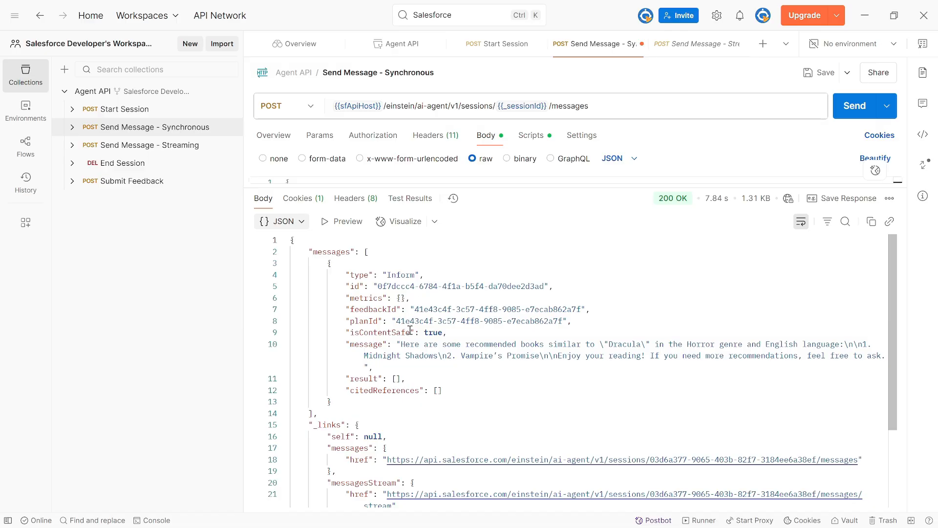
Examine the agent's message text in the response and the request's status code
{"action": "left_click_drag", "start_coordinate": [401, 343], "coordinate": [729, 355]}
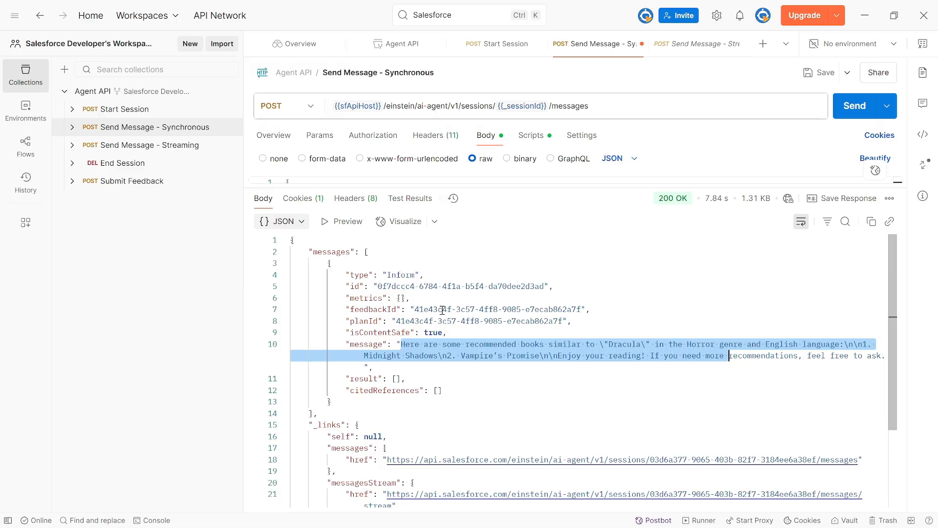
{"action": "mouse_move", "coordinate": [672, 203]}
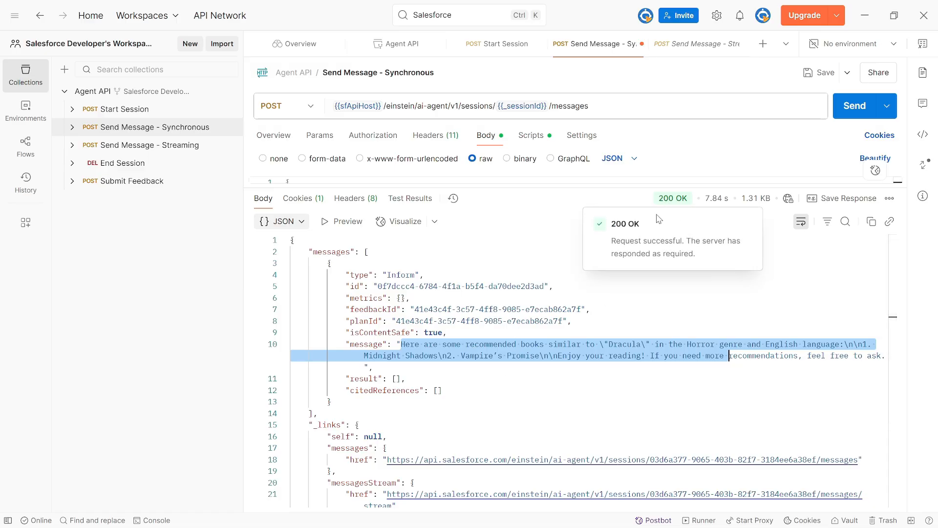
{"action": "left_click", "coordinate": [503, 344]}
{"action": "left_click_drag", "start_coordinate": [400, 345], "coordinate": [564, 346]}
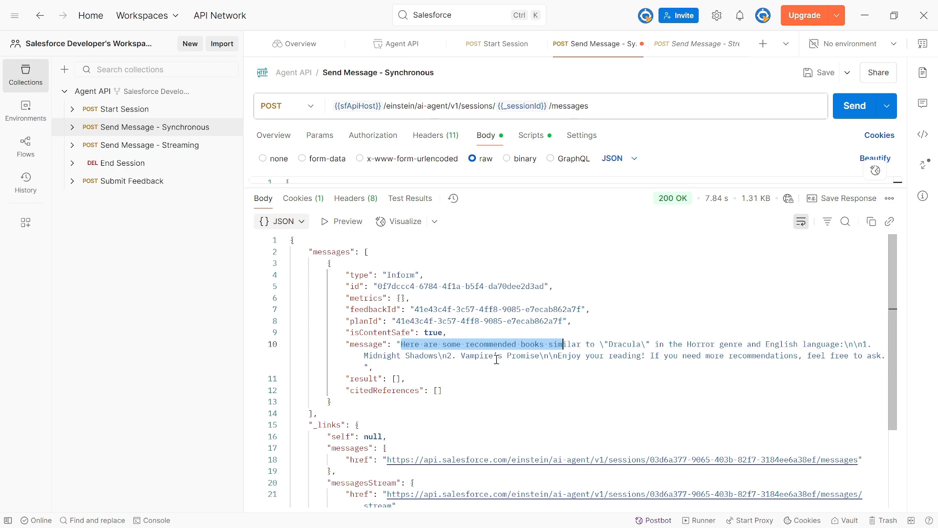
{"action": "left_click_drag", "start_coordinate": [364, 355], "coordinate": [825, 355]}
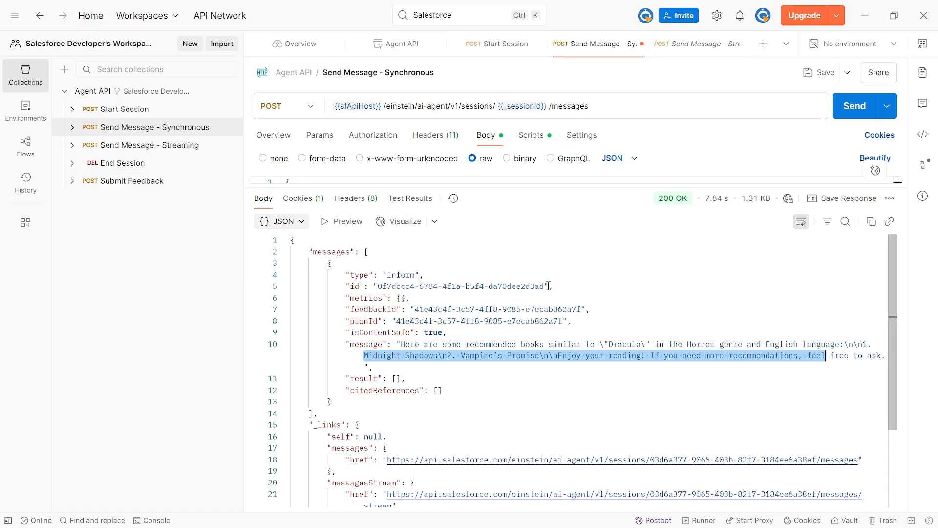
In Send Message - Streaming, set the message text to "Find Recommended Books similar to Dracula , language English and Genre Horror." and highlight stream in the URL
{"action": "left_click", "coordinate": [166, 145]}
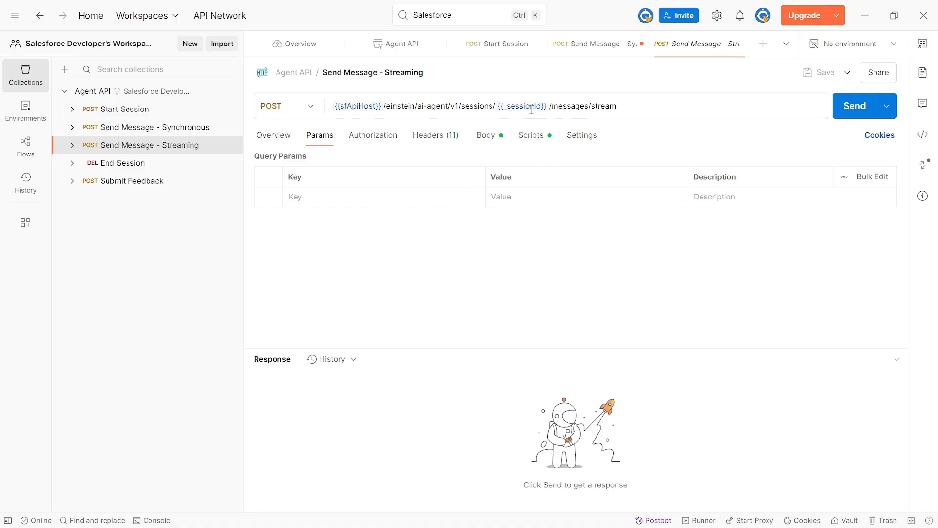
{"action": "left_click", "coordinate": [485, 135]}
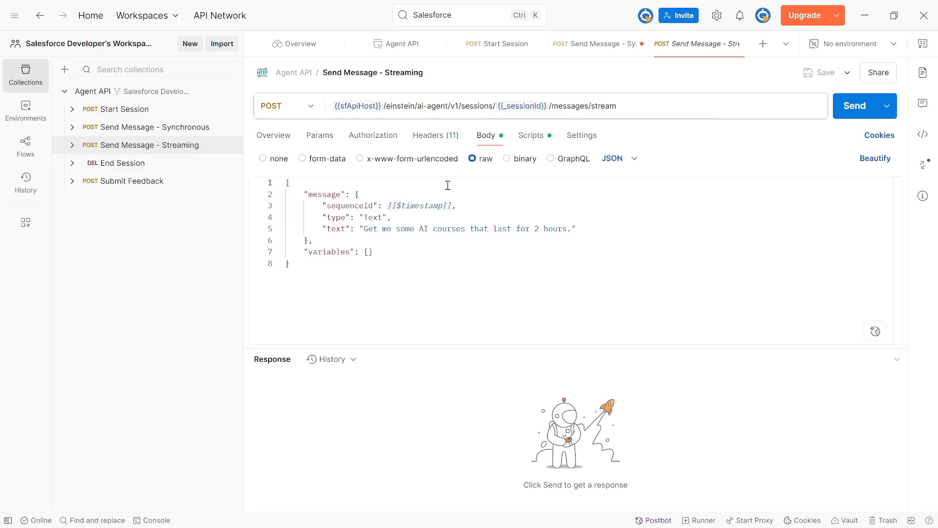
{"action": "left_click_drag", "start_coordinate": [364, 229], "coordinate": [567, 231]}
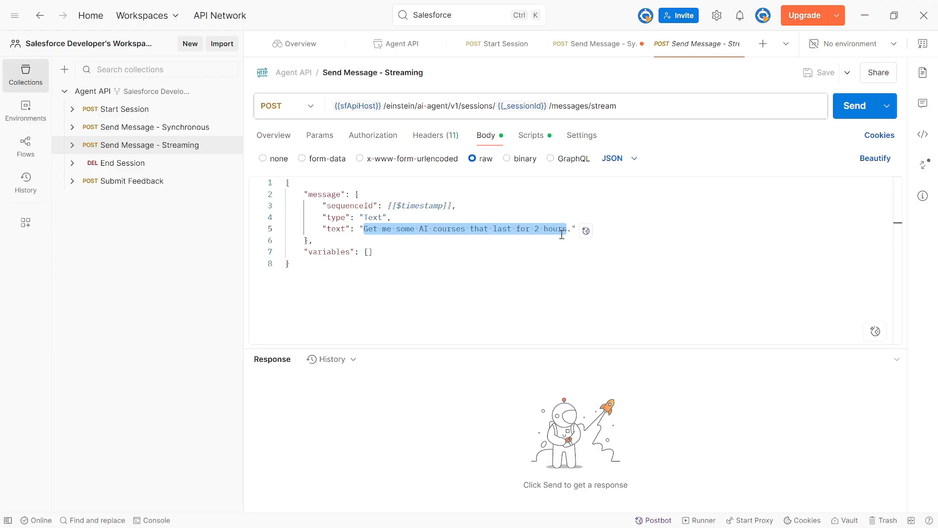
{"action": "type", "text": "Find Recommended Books similar to Dracula , language English and Genre Horror"}
{"action": "left_click_drag", "start_coordinate": [554, 107], "coordinate": [607, 107]}
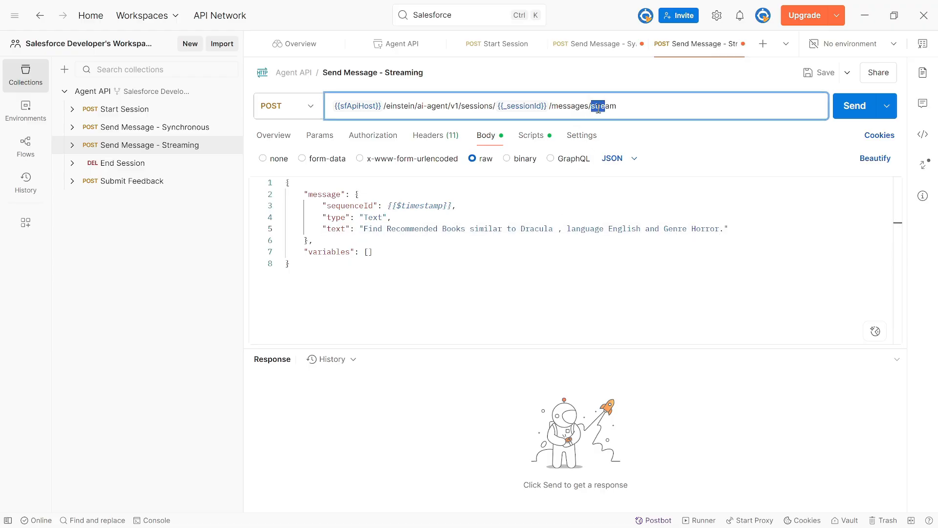
Compare the synchronous and streaming requests, and highlight the featureSupport value in the Start Session body
{"action": "left_click", "coordinate": [146, 127]}
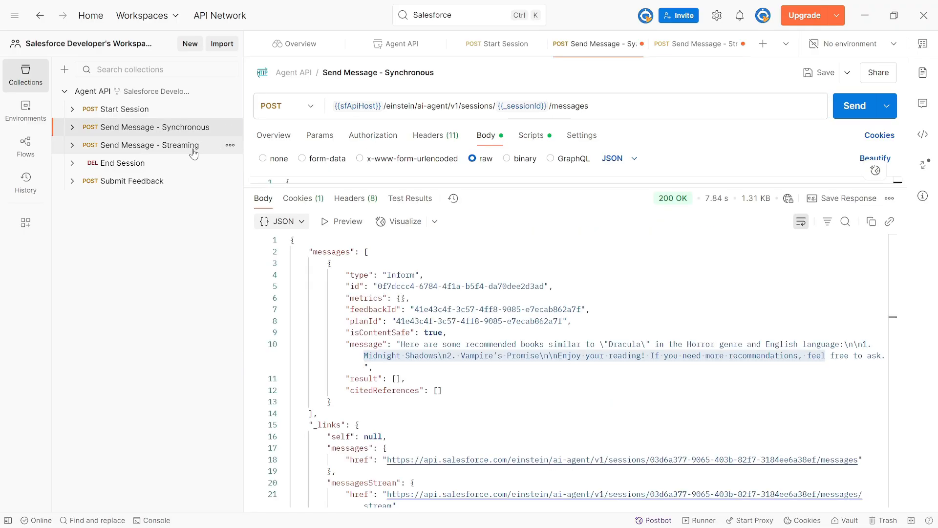
{"action": "left_click", "coordinate": [147, 145]}
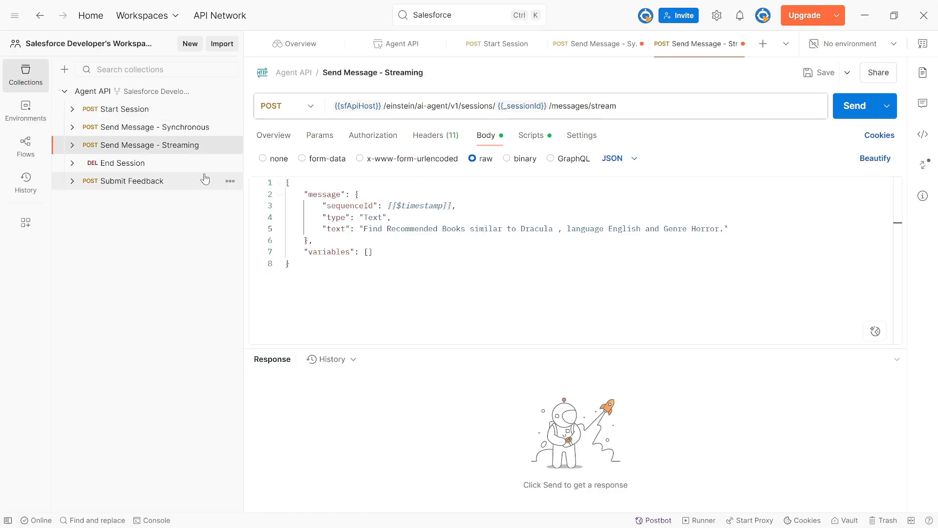
{"action": "left_click", "coordinate": [128, 111]}
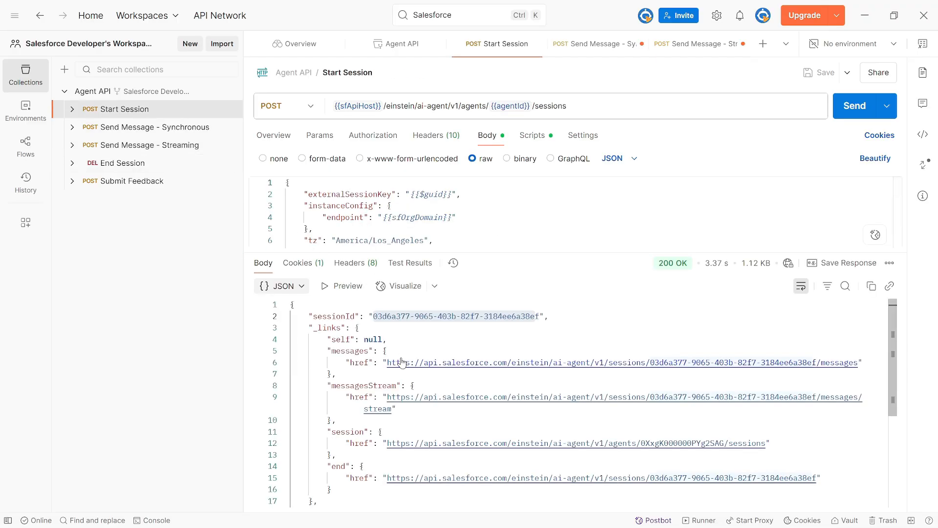
{"action": "left_click_drag", "start_coordinate": [434, 253], "coordinate": [424, 387]}
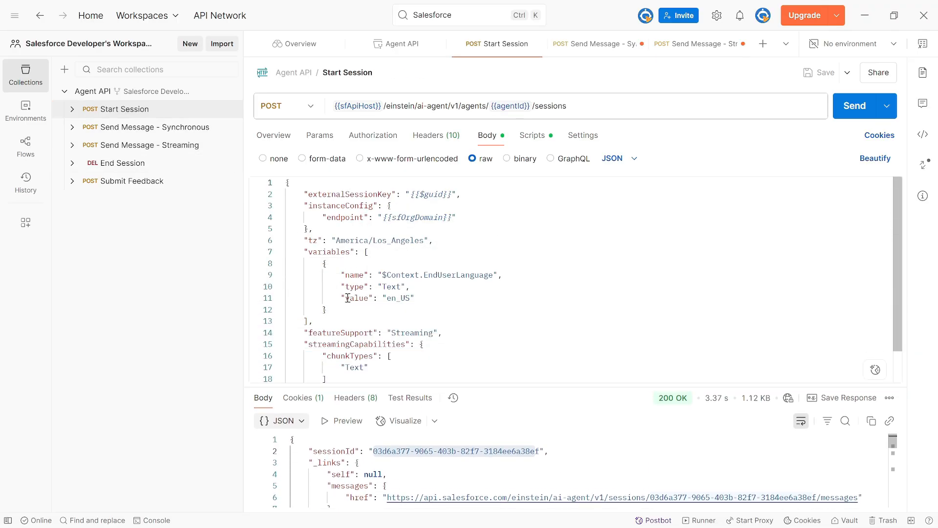
{"action": "double_click", "coordinate": [407, 330]}
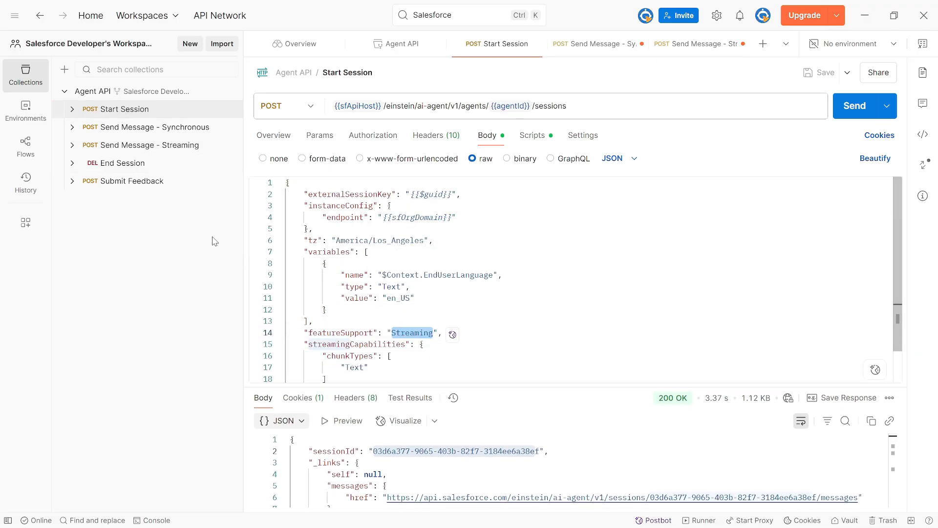
Send the Send Message - Streaming request with an enlarged response area, and check the streamed event list and response time
{"action": "left_click", "coordinate": [147, 145]}
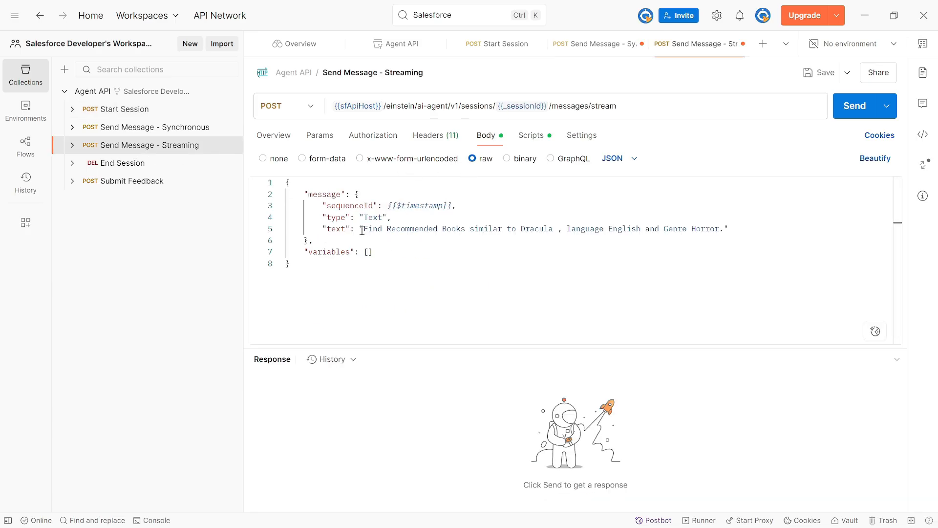
{"action": "left_click_drag", "start_coordinate": [454, 349], "coordinate": [446, 252]}
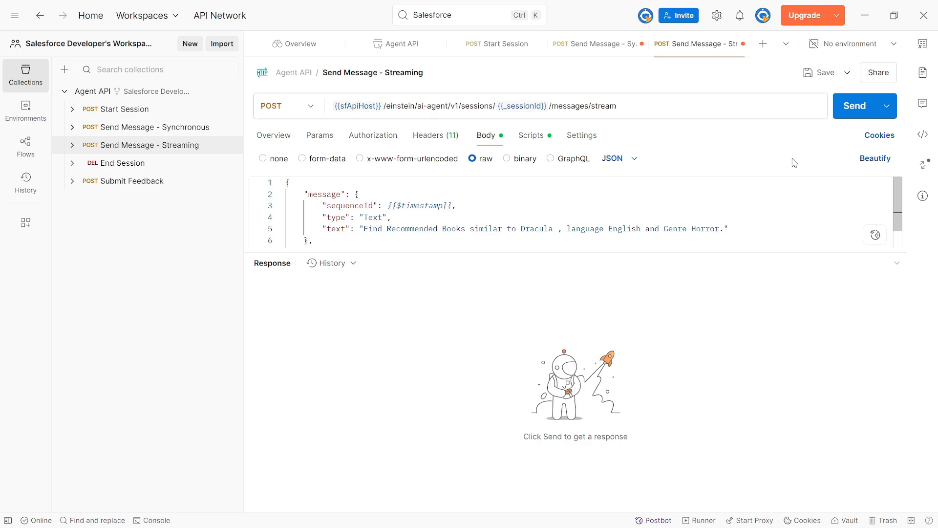
{"action": "left_click", "coordinate": [854, 105]}
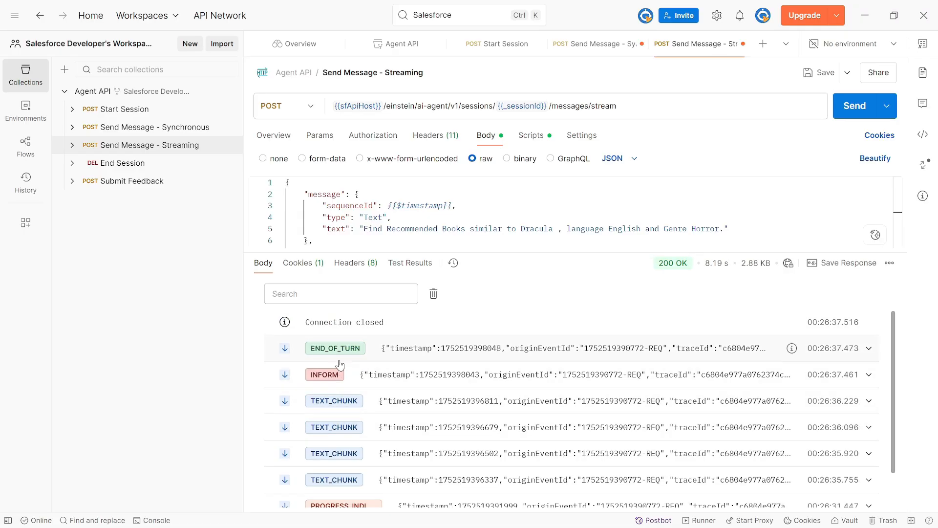
{"action": "scroll", "coordinate": [341, 364], "scroll_direction": "down", "scroll_amount": 2}
{"action": "scroll", "coordinate": [591, 359], "scroll_direction": "up", "scroll_amount": 2}
{"action": "mouse_move", "coordinate": [707, 268]}
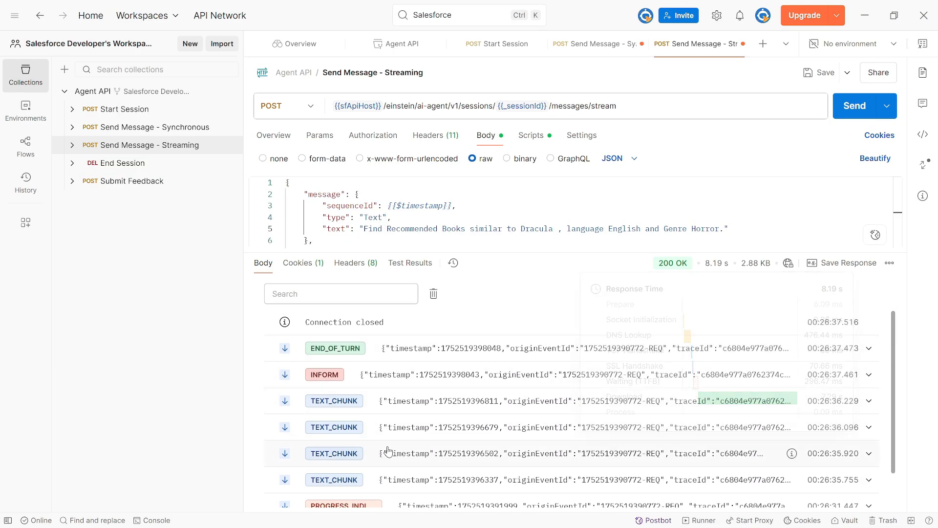
Expand the PROGRESS_INDICATOR event in the streamed response and highlight its message value
{"action": "scroll", "coordinate": [537, 415], "scroll_direction": "down", "scroll_amount": 2}
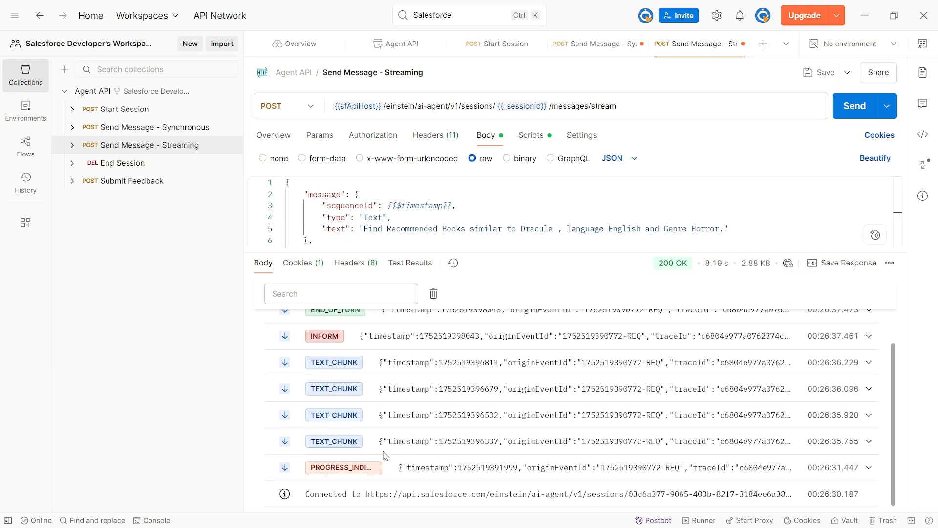
{"action": "left_click", "coordinate": [411, 469]}
{"action": "scroll", "coordinate": [410, 440], "scroll_direction": "down", "scroll_amount": 2}
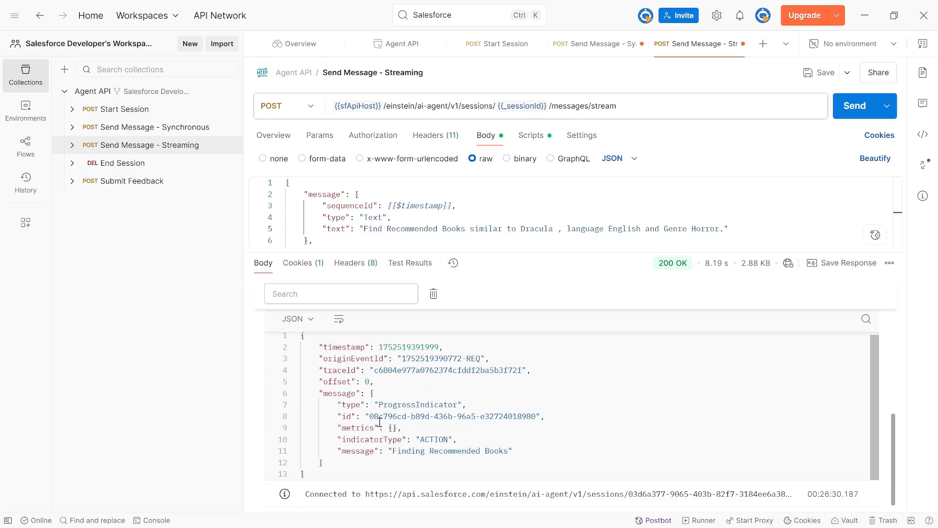
{"action": "scroll", "coordinate": [391, 425], "scroll_direction": "up", "scroll_amount": 3}
{"action": "scroll", "coordinate": [399, 425], "scroll_direction": "down", "scroll_amount": 2}
{"action": "scroll", "coordinate": [386, 398], "scroll_direction": "down", "scroll_amount": 2}
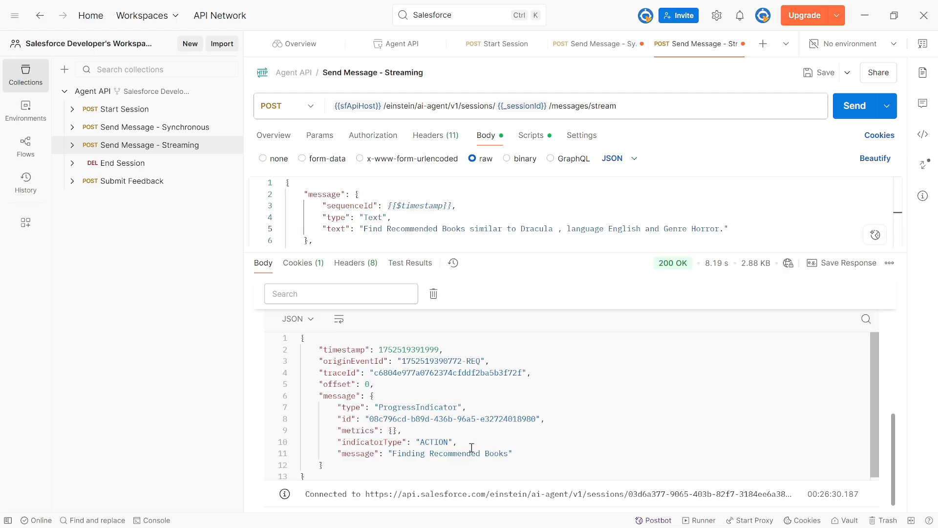
{"action": "double_click", "coordinate": [391, 453]}
{"action": "left_click_drag", "start_coordinate": [394, 453], "coordinate": [500, 453]}
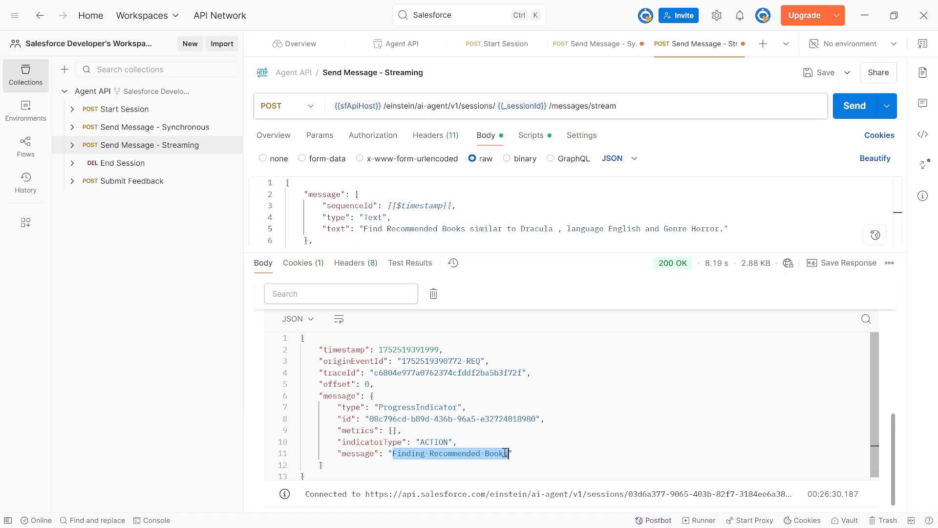
Switch to Agentforce Builder in the browser and highlight the loading text of the topic's Books finder action
{"action": "key", "text": "alt+Tab"}
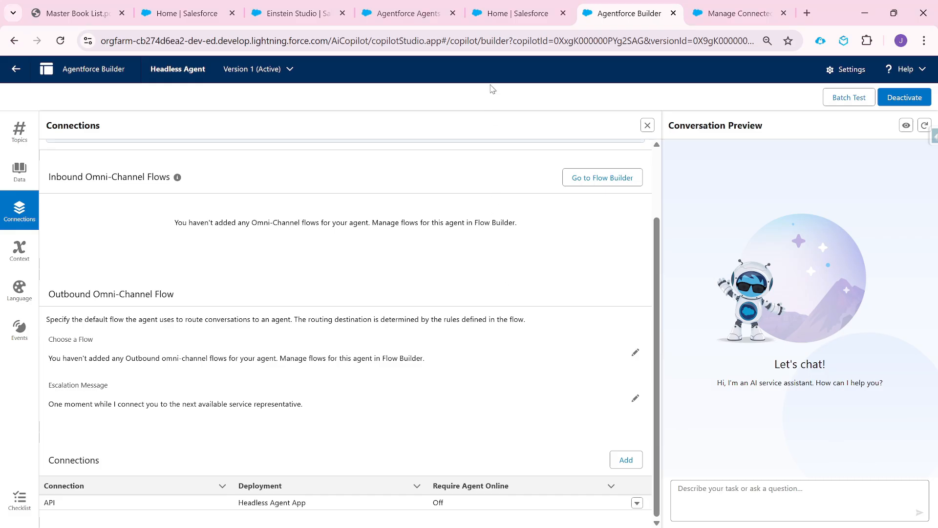
{"action": "left_click", "coordinate": [20, 131]}
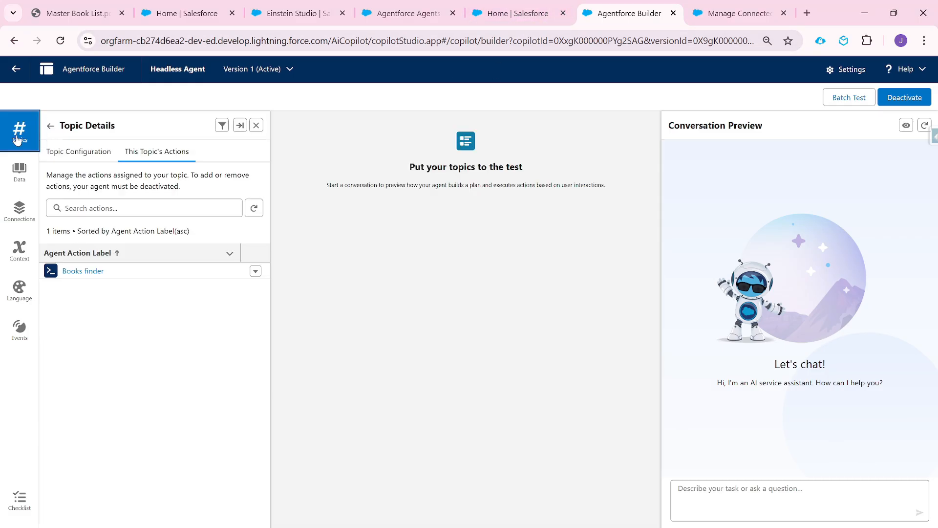
{"action": "left_click", "coordinate": [85, 271]}
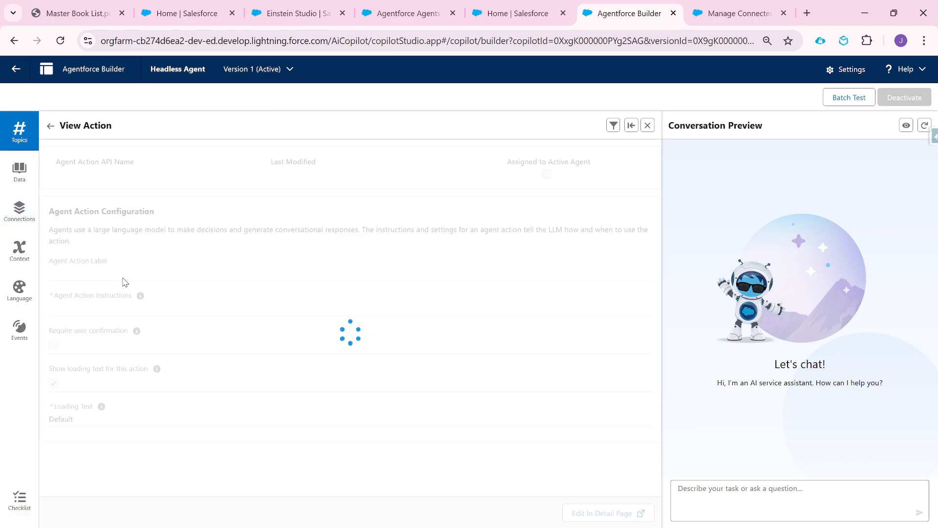
{"action": "scroll", "coordinate": [109, 379], "scroll_direction": "down", "scroll_amount": 4}
{"action": "left_click_drag", "start_coordinate": [52, 372], "coordinate": [143, 373]}
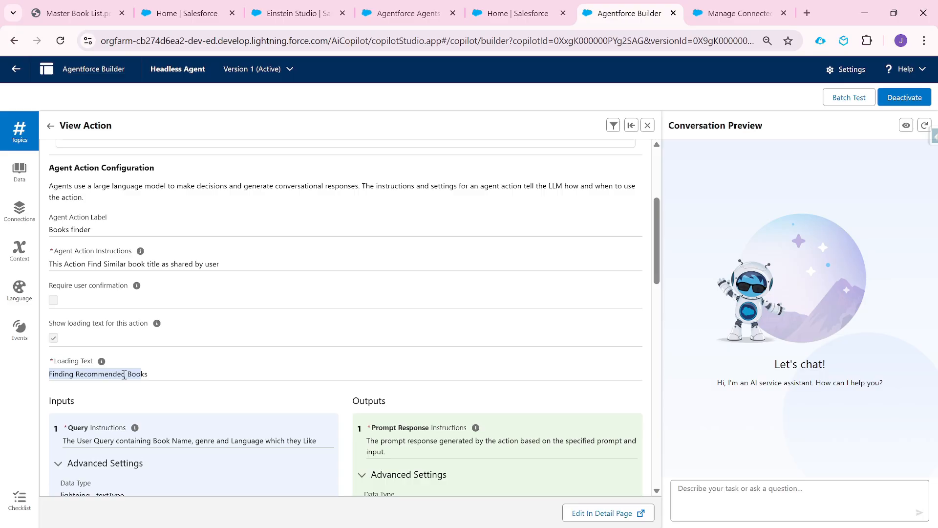
Switch back to Postman and highlight the progress indicator's message to compare it with the action's loading text
{"action": "key", "text": "alt+Tab"}
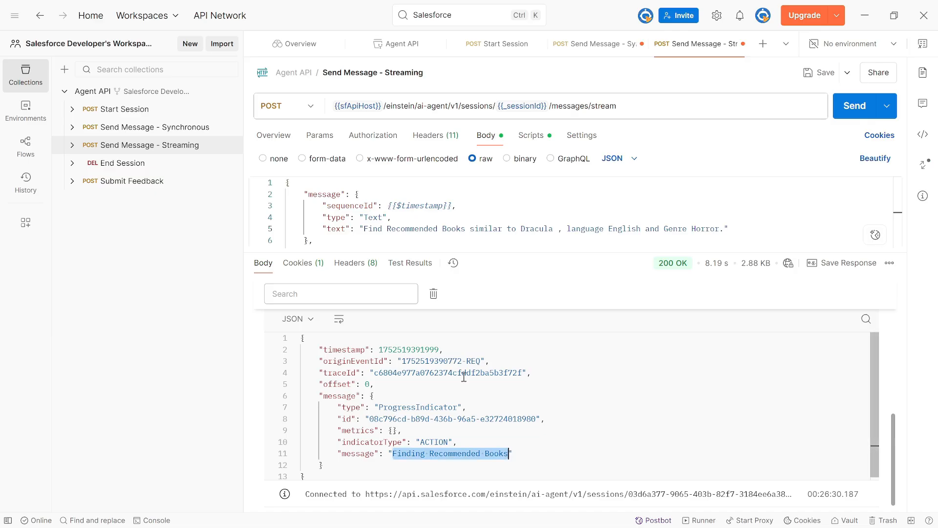
{"action": "scroll", "coordinate": [401, 443], "scroll_direction": "down", "scroll_amount": 1}
{"action": "left_click_drag", "start_coordinate": [391, 450], "coordinate": [490, 451]}
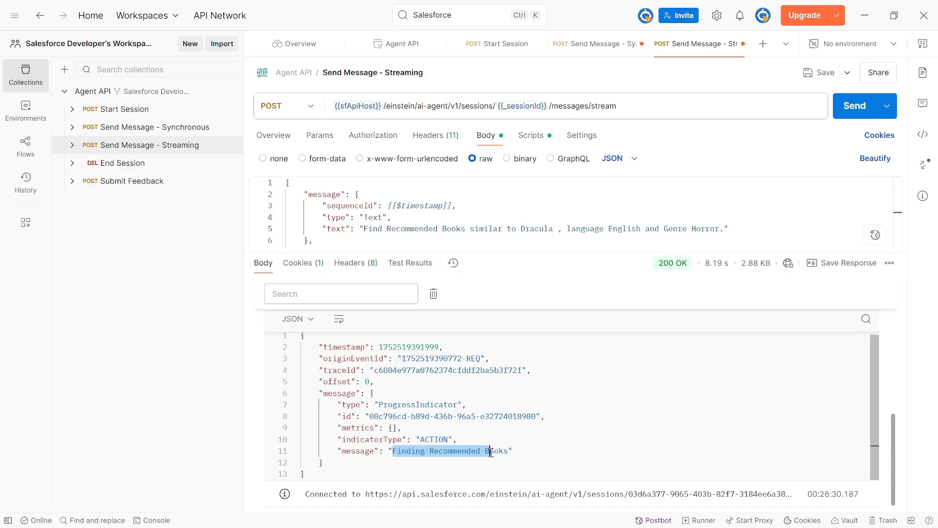
{"action": "left_click", "coordinate": [505, 427]}
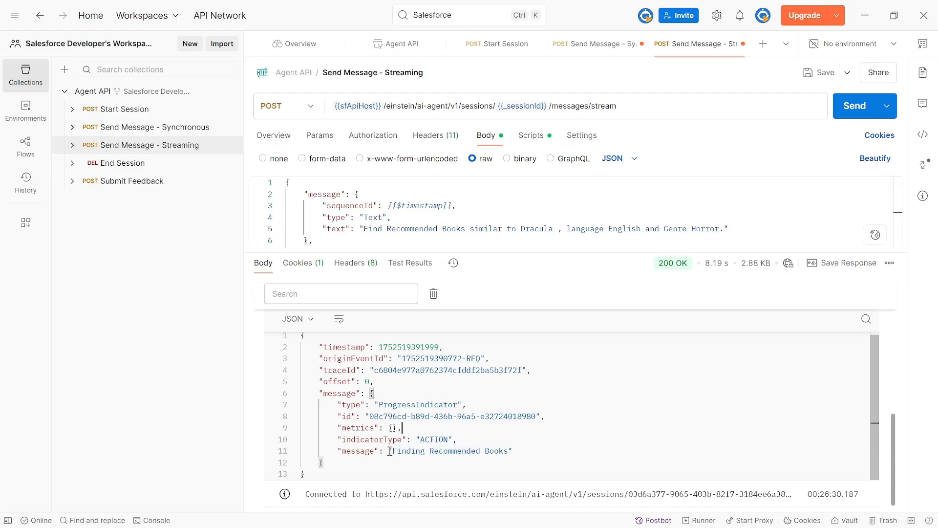
{"action": "left_click_drag", "start_coordinate": [395, 450], "coordinate": [495, 450]}
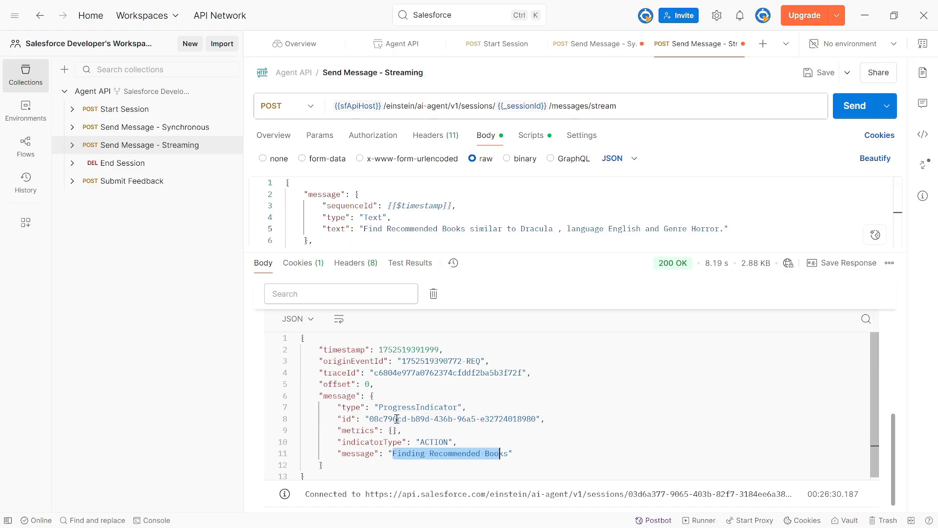
Expand the earliest TEXT_CHUNK event and highlight its message text
{"action": "scroll", "coordinate": [372, 415], "scroll_direction": "up", "scroll_amount": 3}
{"action": "left_click", "coordinate": [339, 396]}
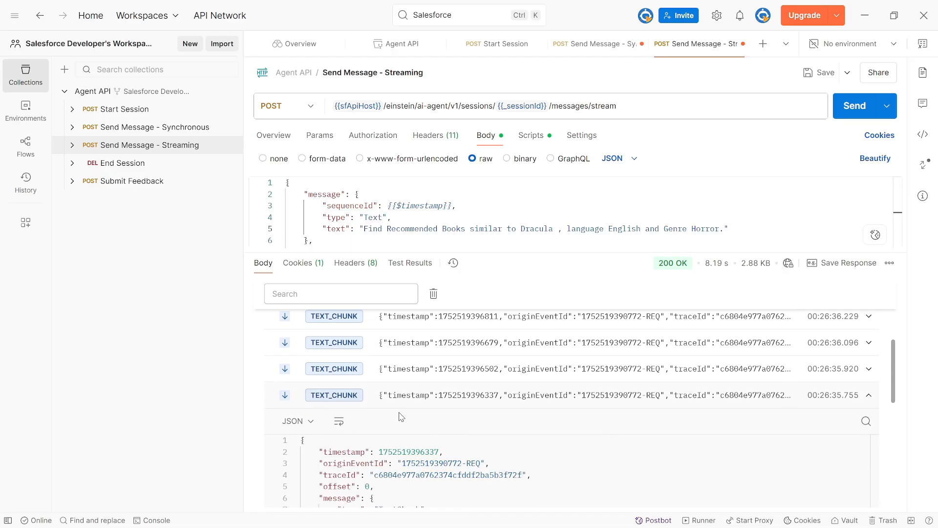
{"action": "scroll", "coordinate": [371, 386], "scroll_direction": "down", "scroll_amount": 4}
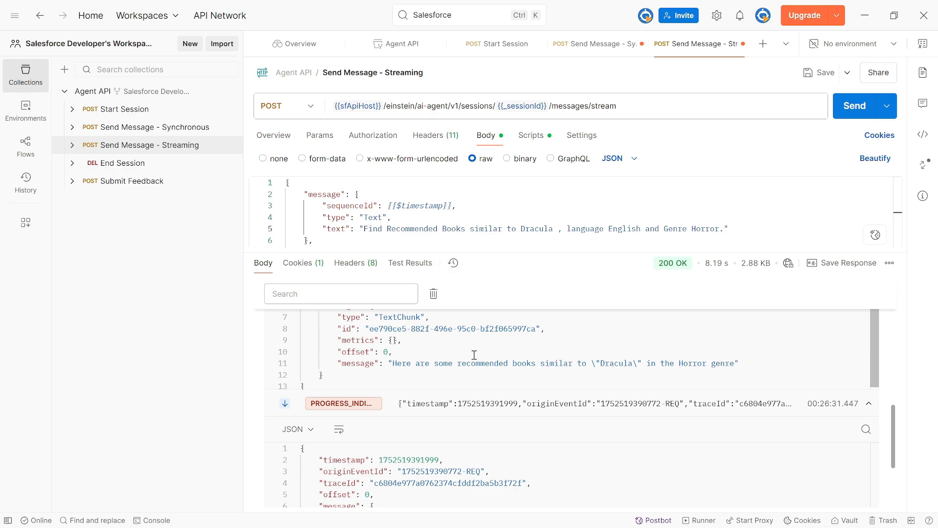
{"action": "left_click_drag", "start_coordinate": [393, 362], "coordinate": [547, 363]}
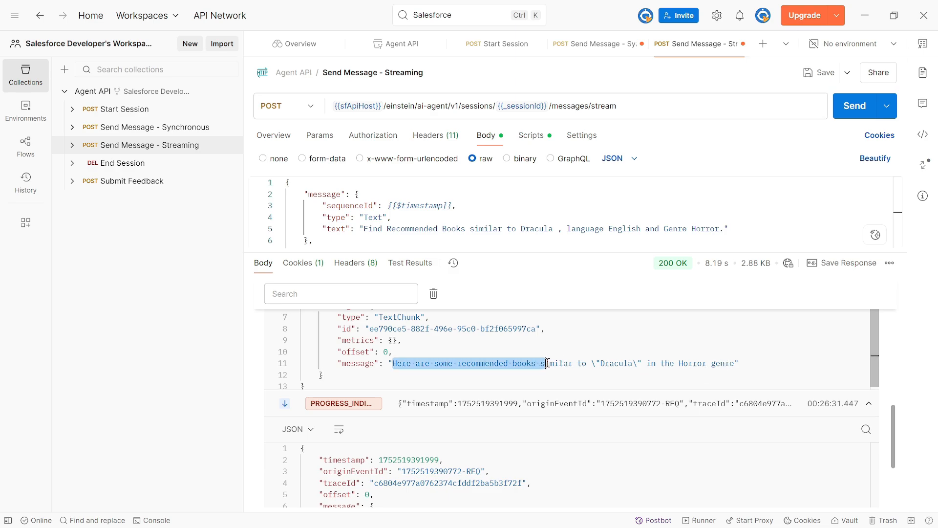
{"action": "left_click", "coordinate": [482, 372]}
{"action": "left_click_drag", "start_coordinate": [394, 363], "coordinate": [472, 363]}
{"action": "scroll", "coordinate": [344, 430], "scroll_direction": "up", "scroll_amount": 5}
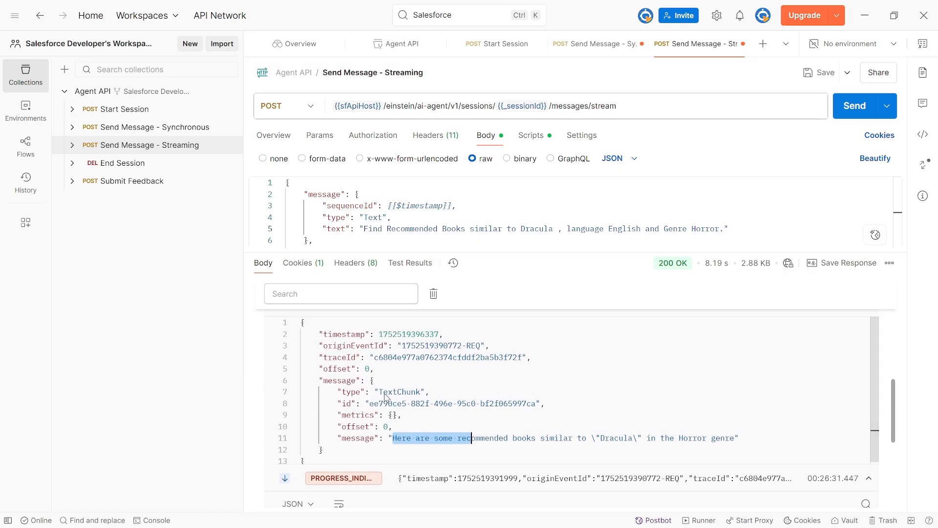
Expand the remaining TEXT_CHUNK events in order and read each one's message fragment
{"action": "left_click", "coordinate": [344, 441]}
{"action": "scroll", "coordinate": [427, 458], "scroll_direction": "down", "scroll_amount": 3}
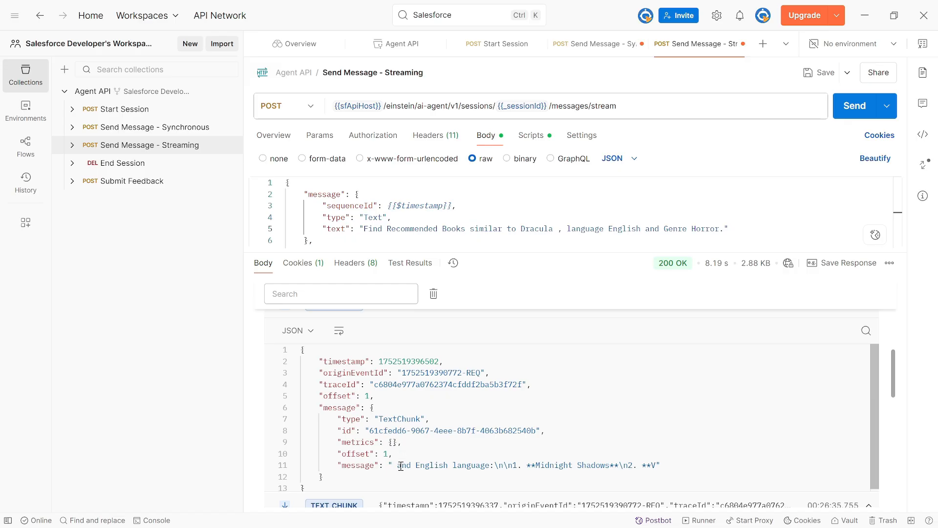
{"action": "left_click_drag", "start_coordinate": [398, 465], "coordinate": [591, 456]}
{"action": "scroll", "coordinate": [506, 461], "scroll_direction": "up", "scroll_amount": 3}
{"action": "left_click", "coordinate": [361, 411]}
{"action": "scroll", "coordinate": [361, 410], "scroll_direction": "down", "scroll_amount": 3}
{"action": "scroll", "coordinate": [409, 438], "scroll_direction": "up", "scroll_amount": 3}
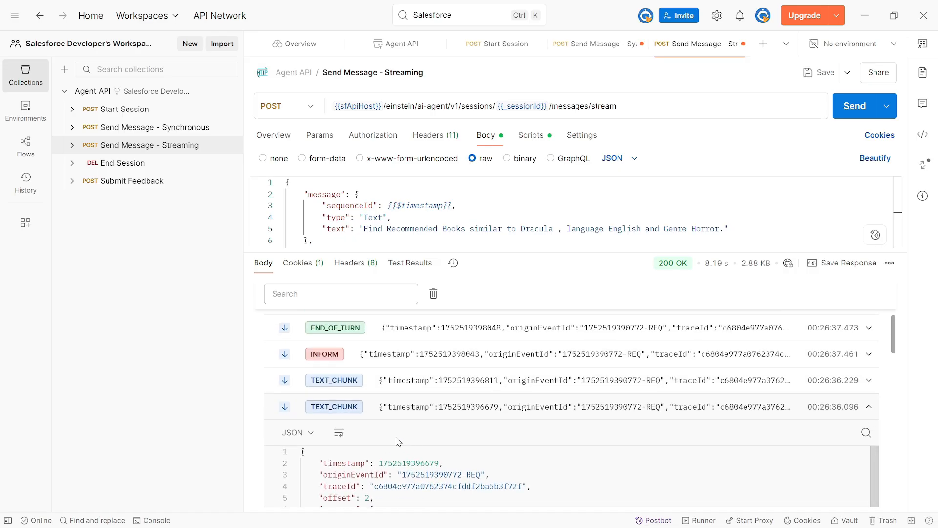
{"action": "left_click", "coordinate": [348, 381]}
{"action": "scroll", "coordinate": [464, 463], "scroll_direction": "down", "scroll_amount": 3}
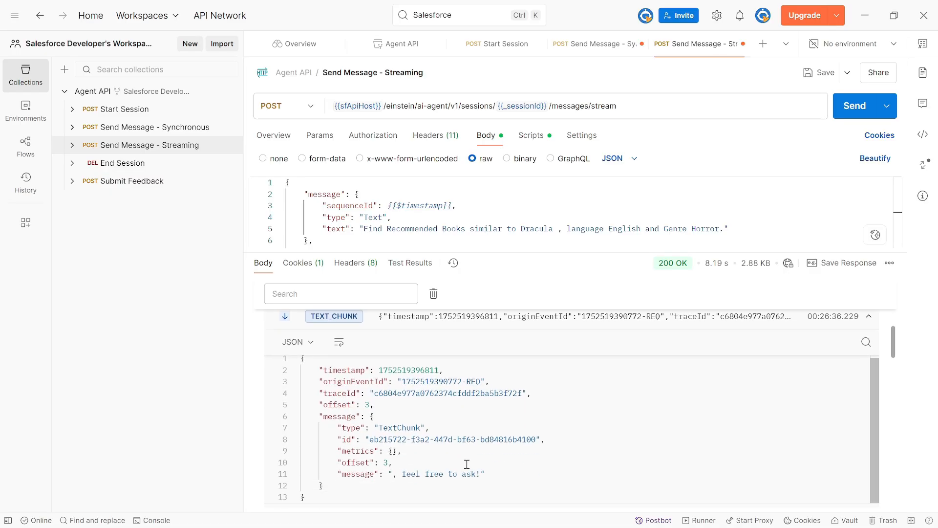
Expand the INFORM event, collapse the latest TEXT_CHUNK below it, and highlight the complete message in the INFORM body
{"action": "scroll", "coordinate": [391, 406], "scroll_direction": "up", "scroll_amount": 5}
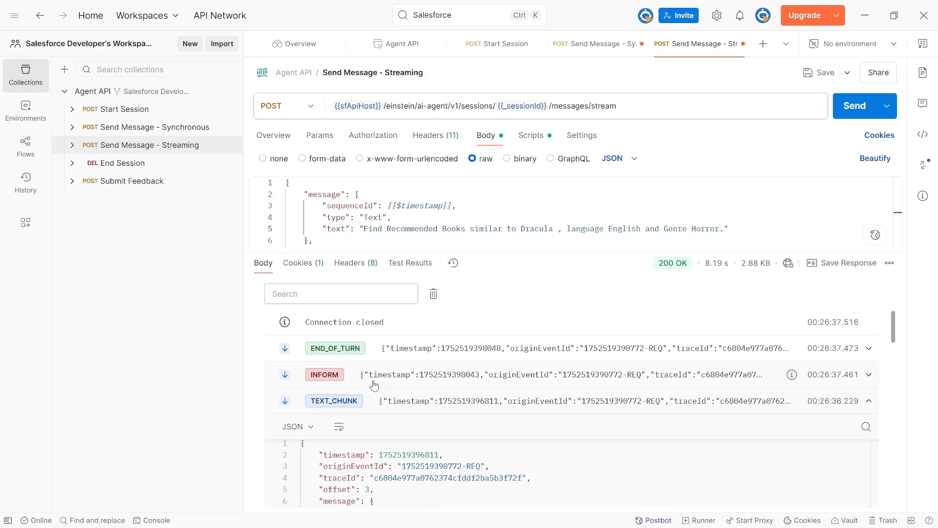
{"action": "scroll", "coordinate": [362, 376], "scroll_direction": "down", "scroll_amount": 5}
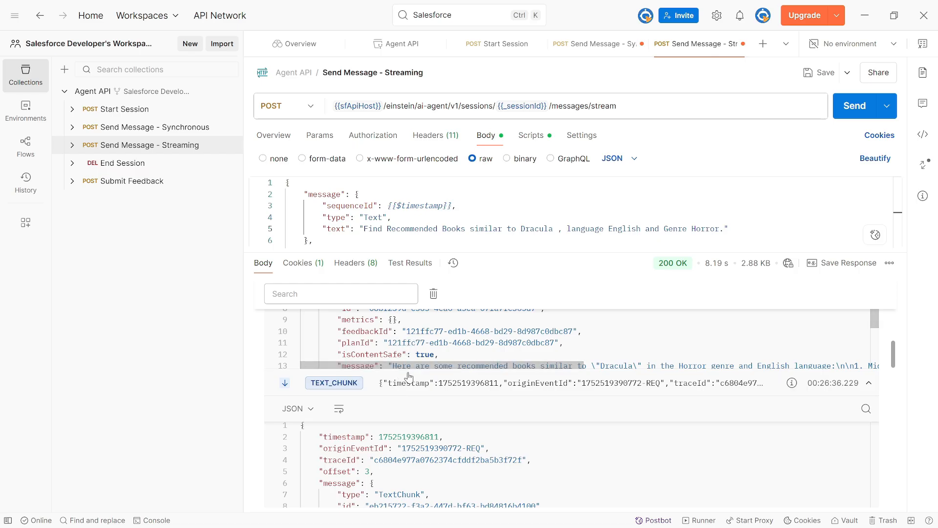
{"action": "left_click_drag", "start_coordinate": [415, 385], "coordinate": [413, 410]}
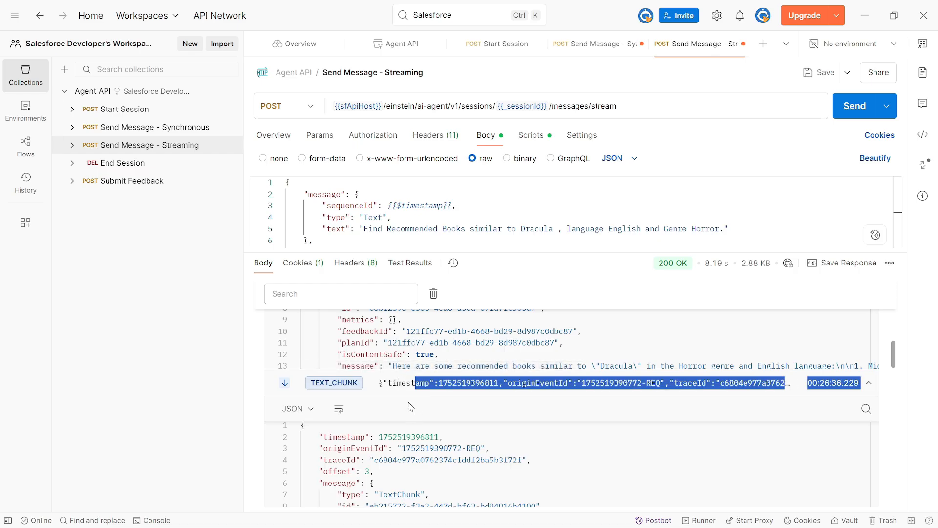
{"action": "scroll", "coordinate": [402, 358], "scroll_direction": "down", "scroll_amount": 1}
{"action": "left_click", "coordinate": [407, 382]}
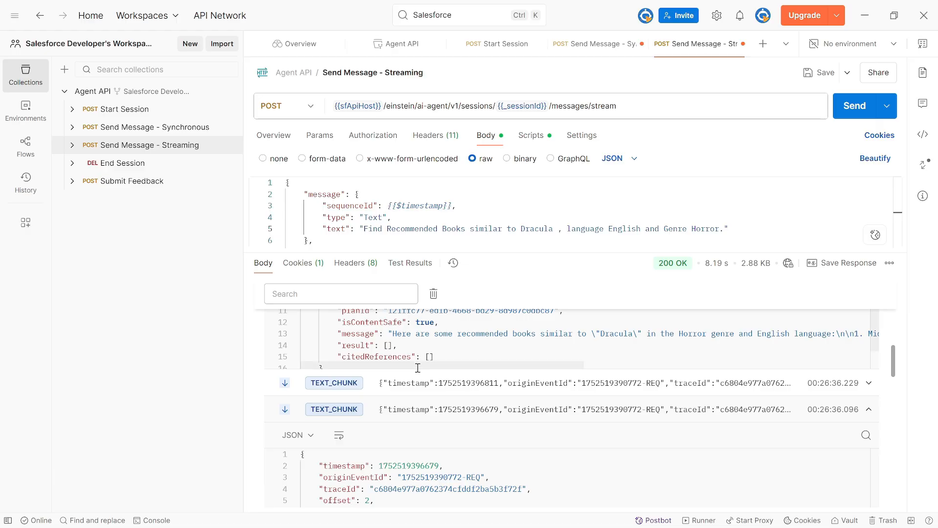
{"action": "scroll", "coordinate": [448, 340], "scroll_direction": "down", "scroll_amount": 3}
{"action": "scroll", "coordinate": [458, 388], "scroll_direction": "up", "scroll_amount": 6}
{"action": "scroll", "coordinate": [452, 392], "scroll_direction": "down", "scroll_amount": 2}
{"action": "scroll", "coordinate": [375, 385], "scroll_direction": "up", "scroll_amount": 1}
{"action": "scroll", "coordinate": [423, 404], "scroll_direction": "down", "scroll_amount": 1}
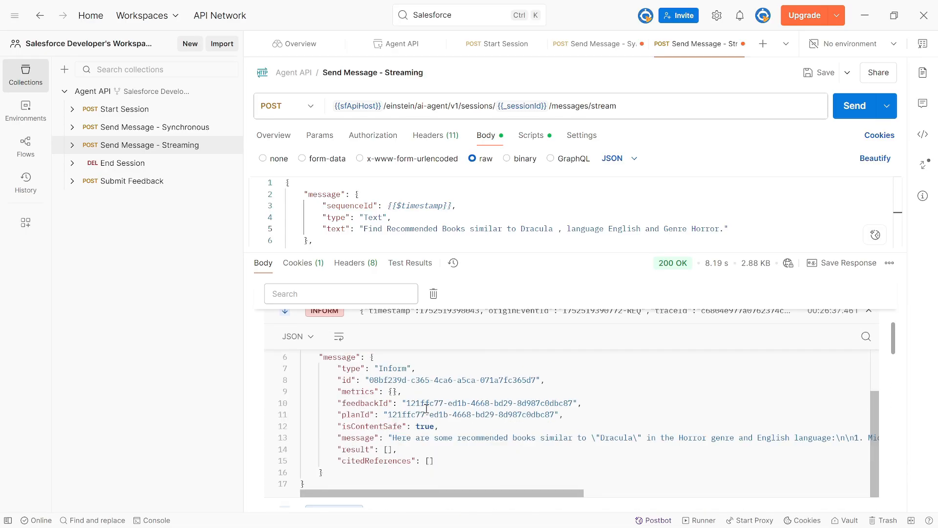
{"action": "left_click_drag", "start_coordinate": [398, 440], "coordinate": [665, 441]}
{"action": "left_click_drag", "start_coordinate": [519, 486], "coordinate": [489, 491]}
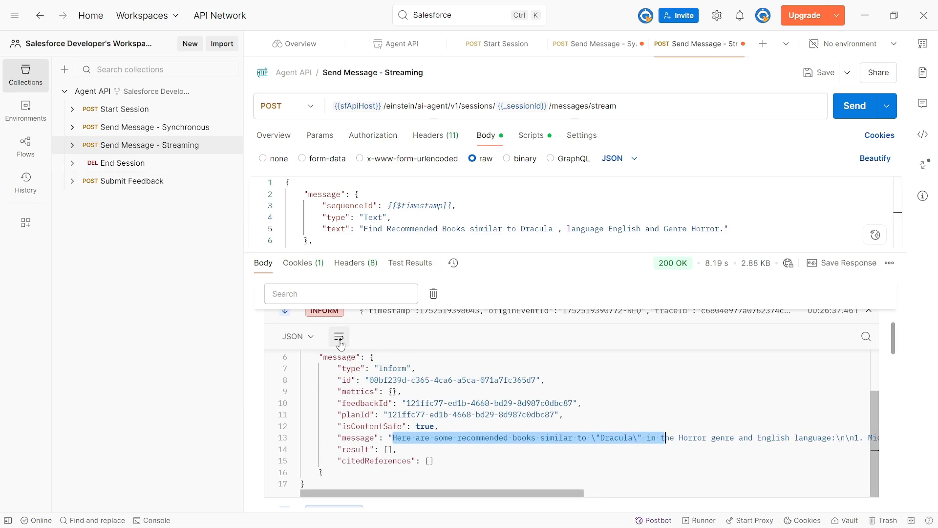
Collapse the three TEXT_CHUNK events that are still expanded in the streamed response
{"action": "scroll", "coordinate": [342, 352], "scroll_direction": "up", "scroll_amount": 2}
{"action": "scroll", "coordinate": [367, 390], "scroll_direction": "down", "scroll_amount": 5}
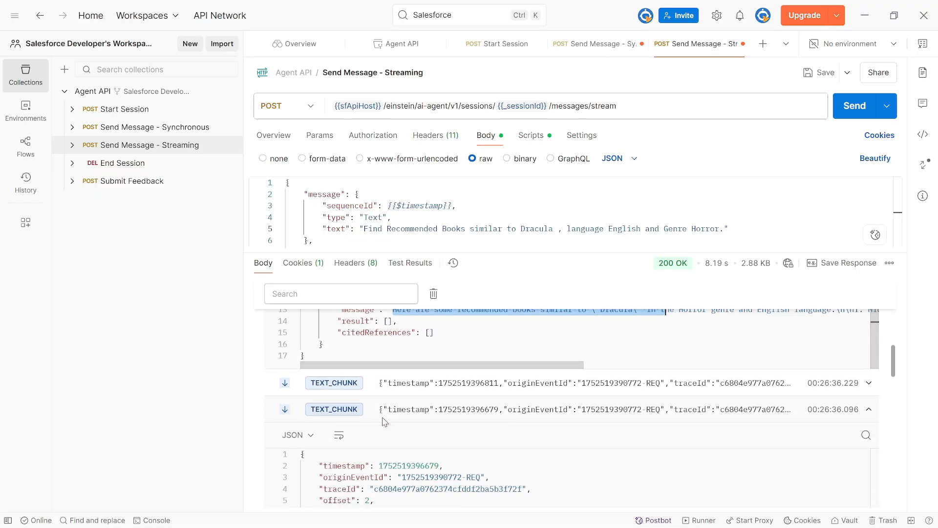
{"action": "left_click", "coordinate": [285, 412]}
{"action": "left_click", "coordinate": [290, 439]}
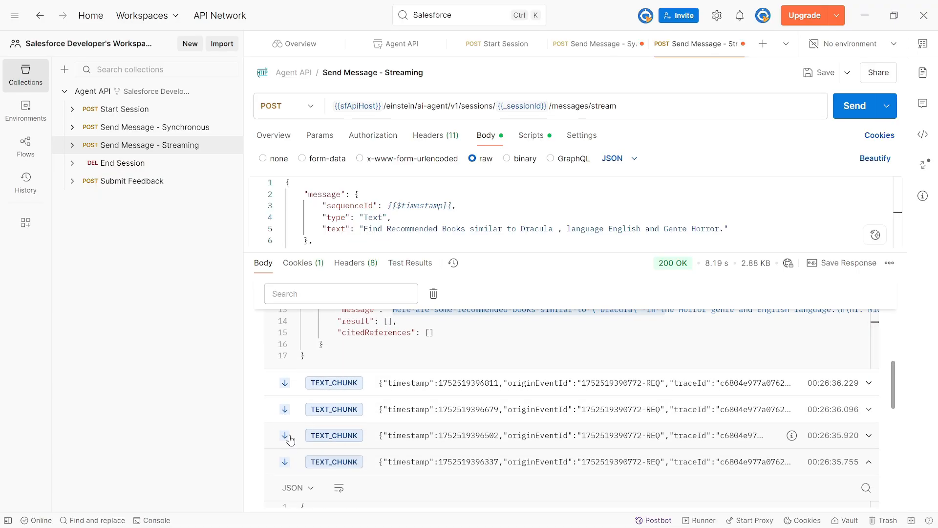
{"action": "left_click", "coordinate": [284, 462]}
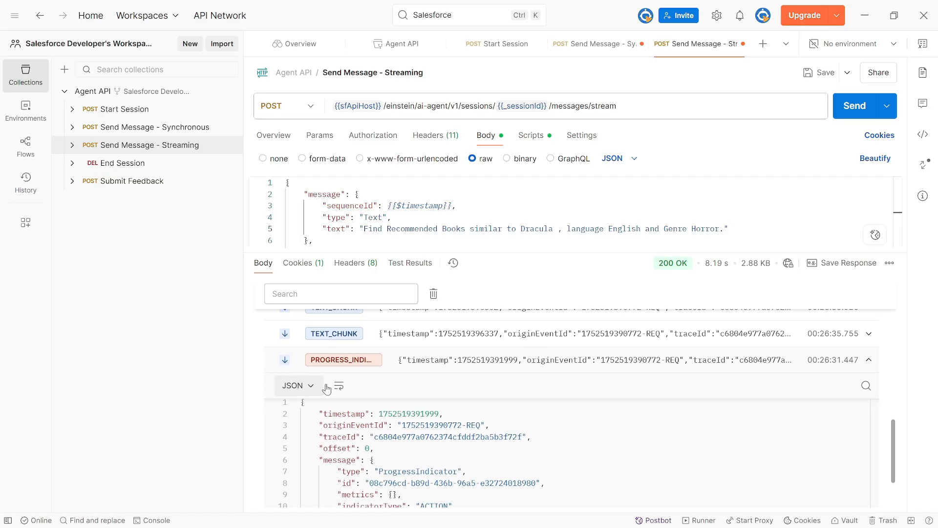
Review the PROGRESS_INDICATOR event again and highlight its full message value
{"action": "scroll", "coordinate": [421, 446], "scroll_direction": "down", "scroll_amount": 2}
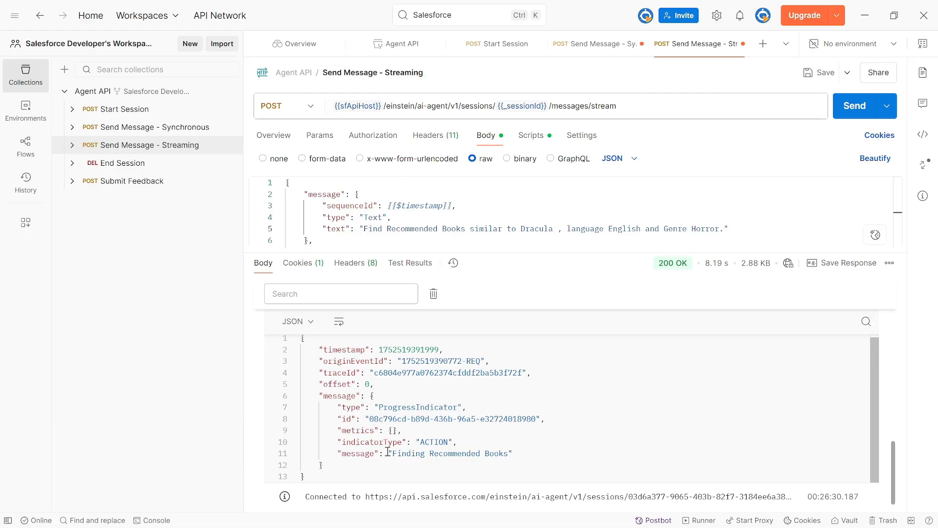
{"action": "double_click", "coordinate": [369, 453]}
{"action": "left_click_drag", "start_coordinate": [394, 454], "coordinate": [477, 445]}
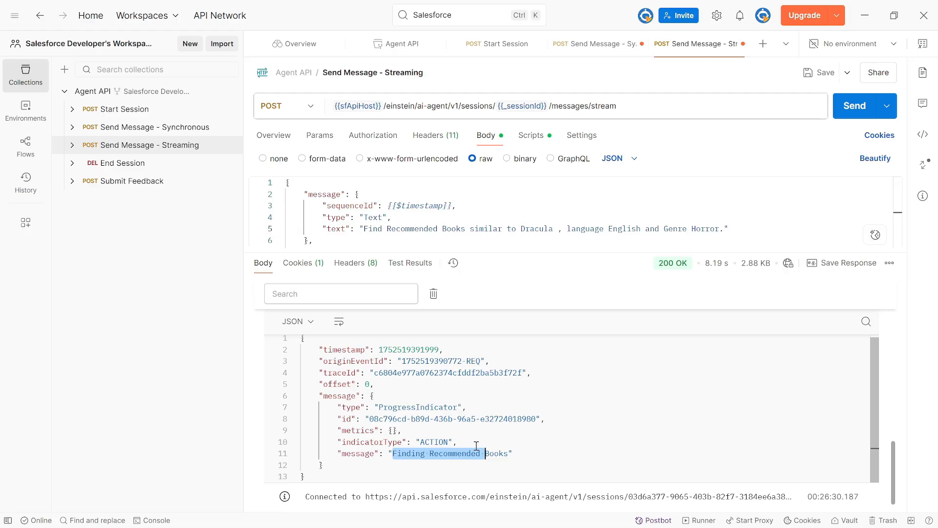
{"action": "left_click", "coordinate": [463, 456]}
{"action": "left_click_drag", "start_coordinate": [394, 454], "coordinate": [511, 453]}
Reopen the earliest TEXT_CHUNK event and review its message alongside the progress indicator
{"action": "scroll", "coordinate": [329, 406], "scroll_direction": "up", "scroll_amount": 3}
{"action": "left_click", "coordinate": [329, 405]}
{"action": "scroll", "coordinate": [440, 442], "scroll_direction": "down", "scroll_amount": 5}
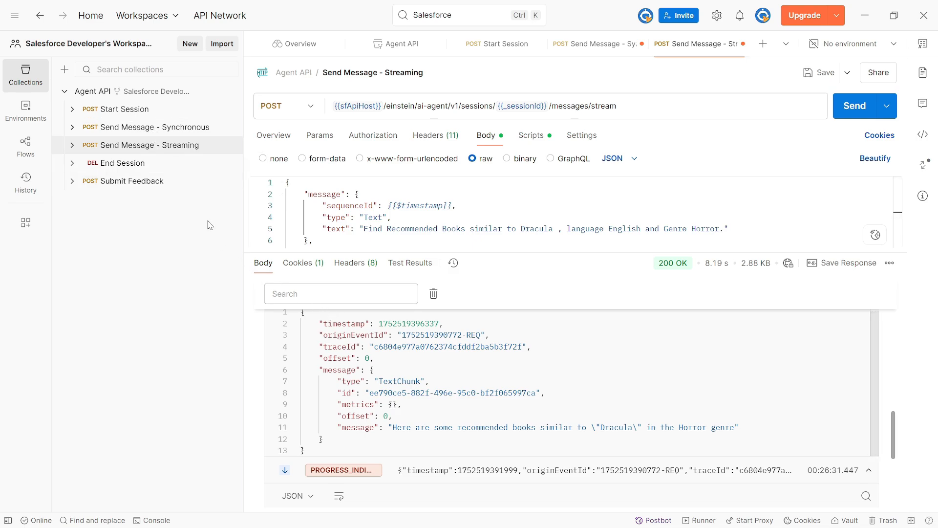
Open the End Session request in the Agent API collection and send it to end the current agent session
{"action": "left_click", "coordinate": [117, 163]}
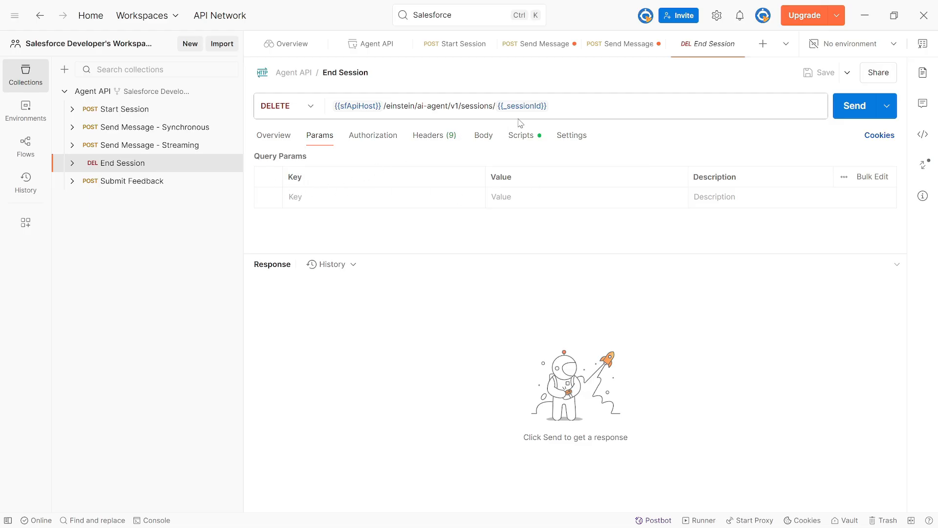
{"action": "left_click", "coordinate": [854, 106]}
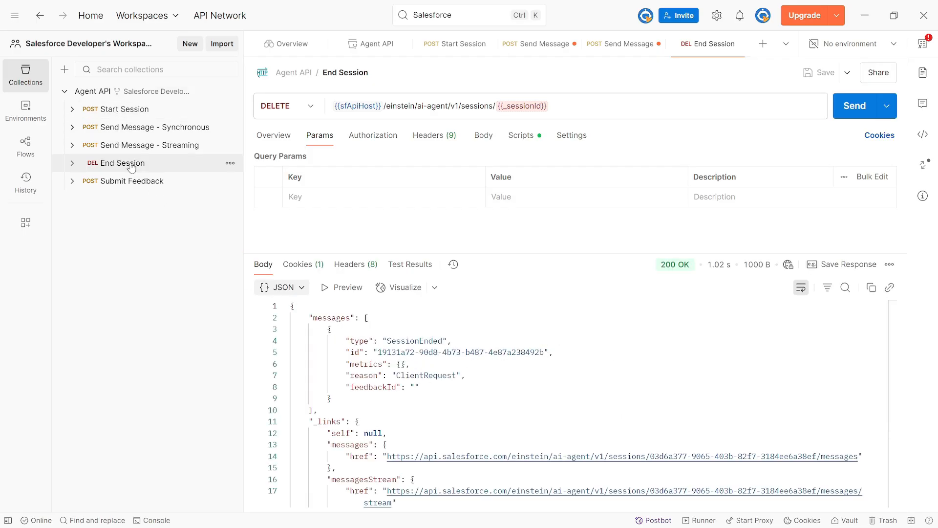
Review the Start Session request's authorization settings and highlight its JSON body from the time zone through the featureSupport line
{"action": "left_click", "coordinate": [126, 109]}
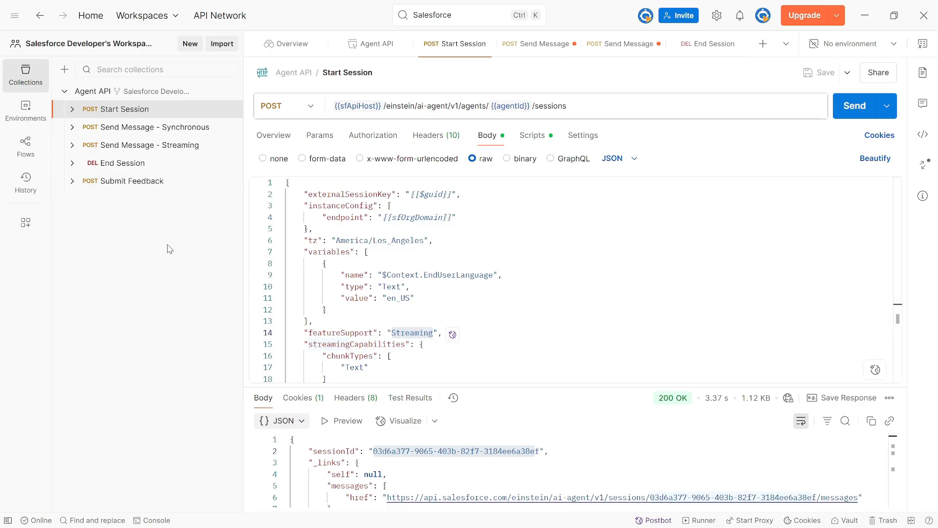
{"action": "mouse_move", "coordinate": [361, 106]}
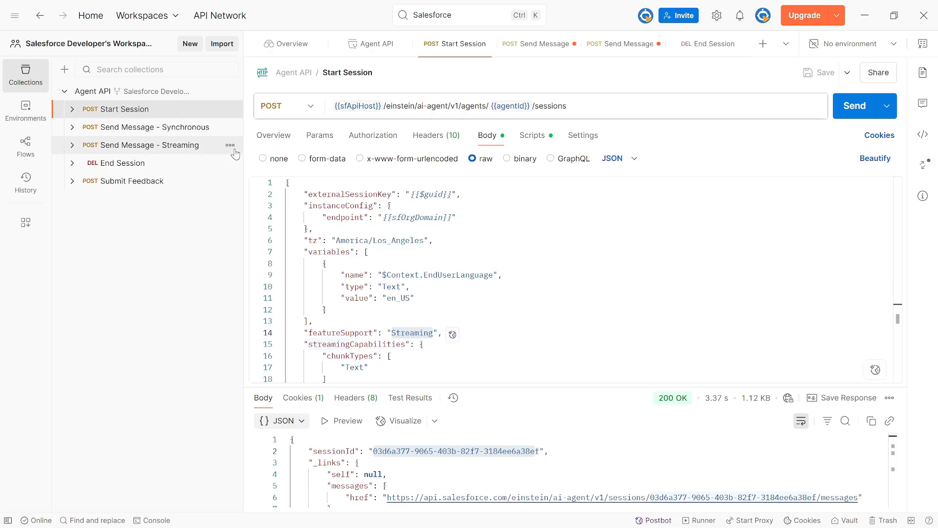
{"action": "left_click", "coordinate": [373, 136]}
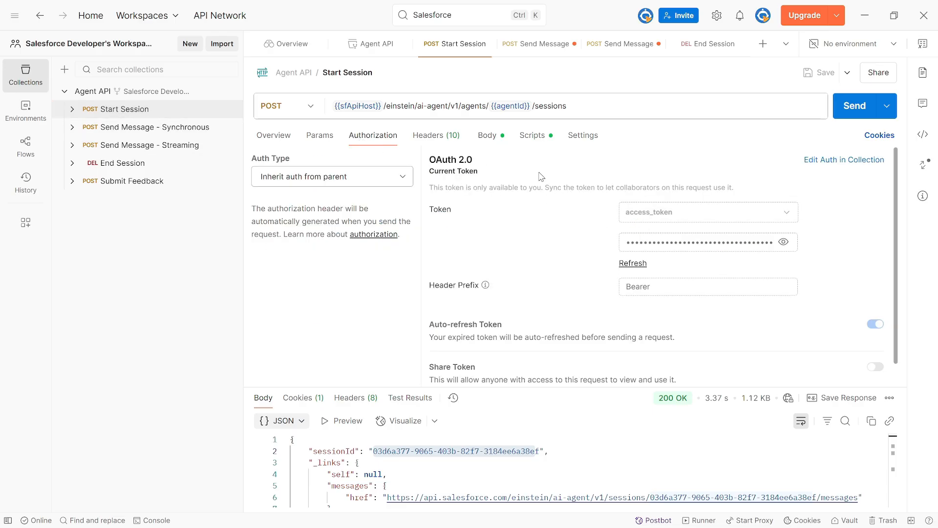
{"action": "left_click", "coordinate": [485, 136]}
{"action": "left_click_drag", "start_coordinate": [457, 333], "coordinate": [382, 238]}
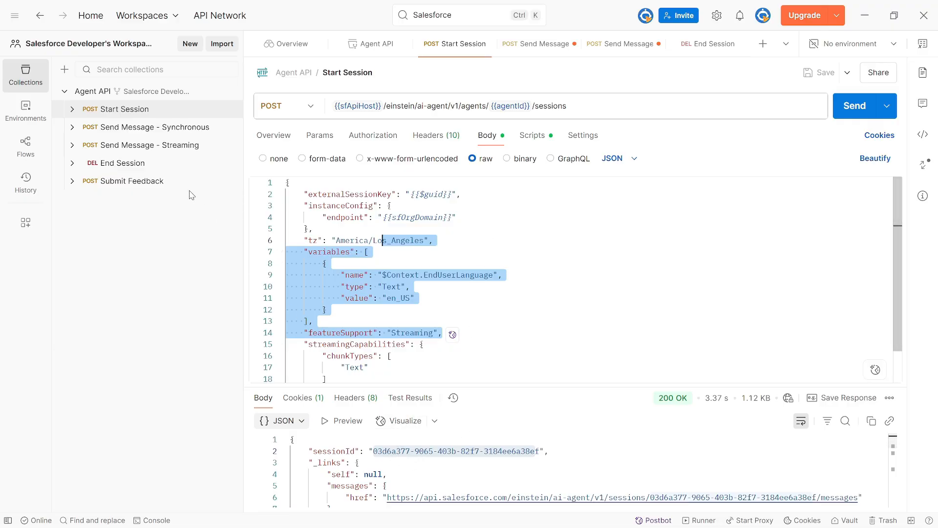
Reopen the Send Message - Synchronous request, enlarge its request body area, and highlight the start of the message text
{"action": "left_click", "coordinate": [167, 131]}
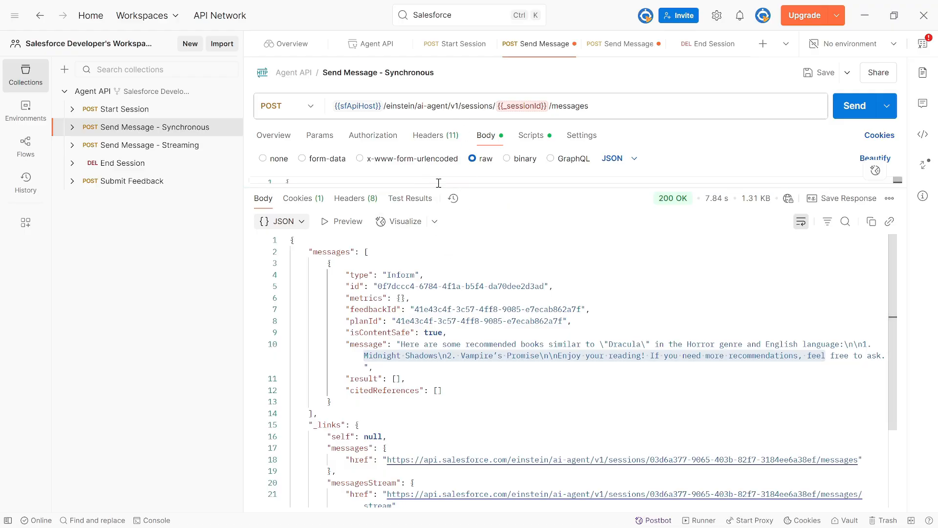
{"action": "left_click_drag", "start_coordinate": [496, 188], "coordinate": [497, 339]}
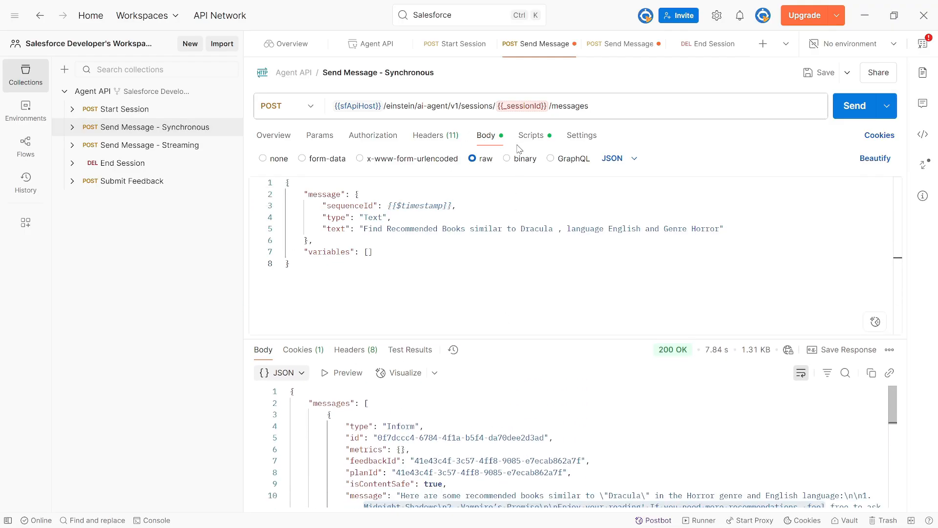
{"action": "mouse_move", "coordinate": [517, 104]}
{"action": "left_click_drag", "start_coordinate": [364, 230], "coordinate": [543, 229]}
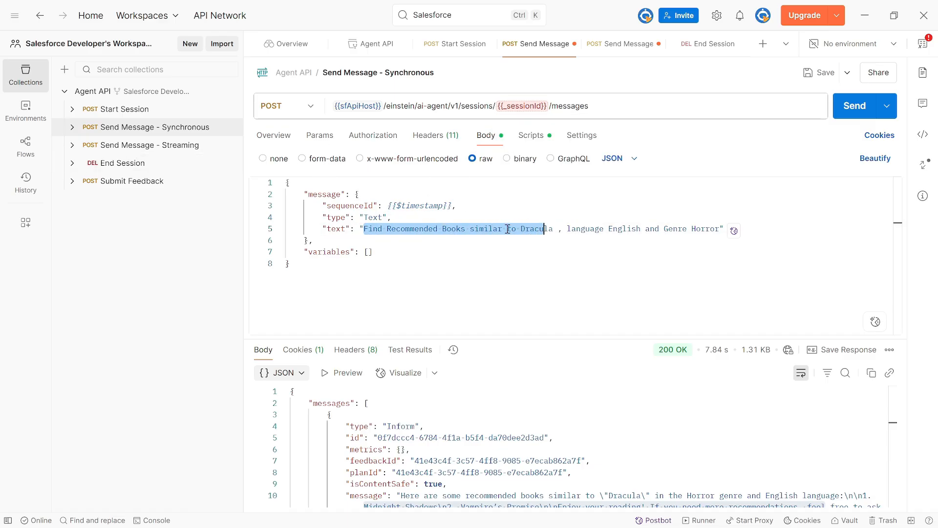